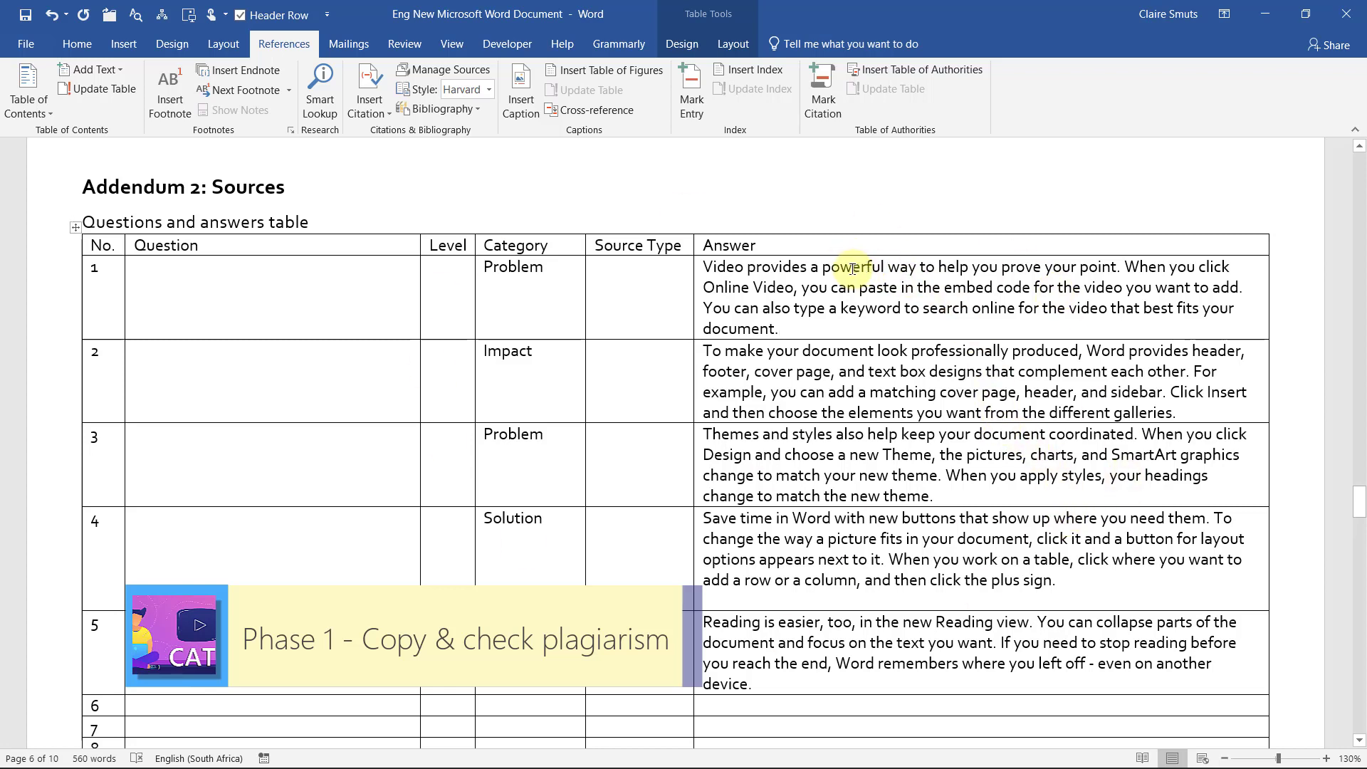
# - End the table's answers with matching Harvard citations such as (Karanja, et al., 2018)
pyautogui.click(774, 328)
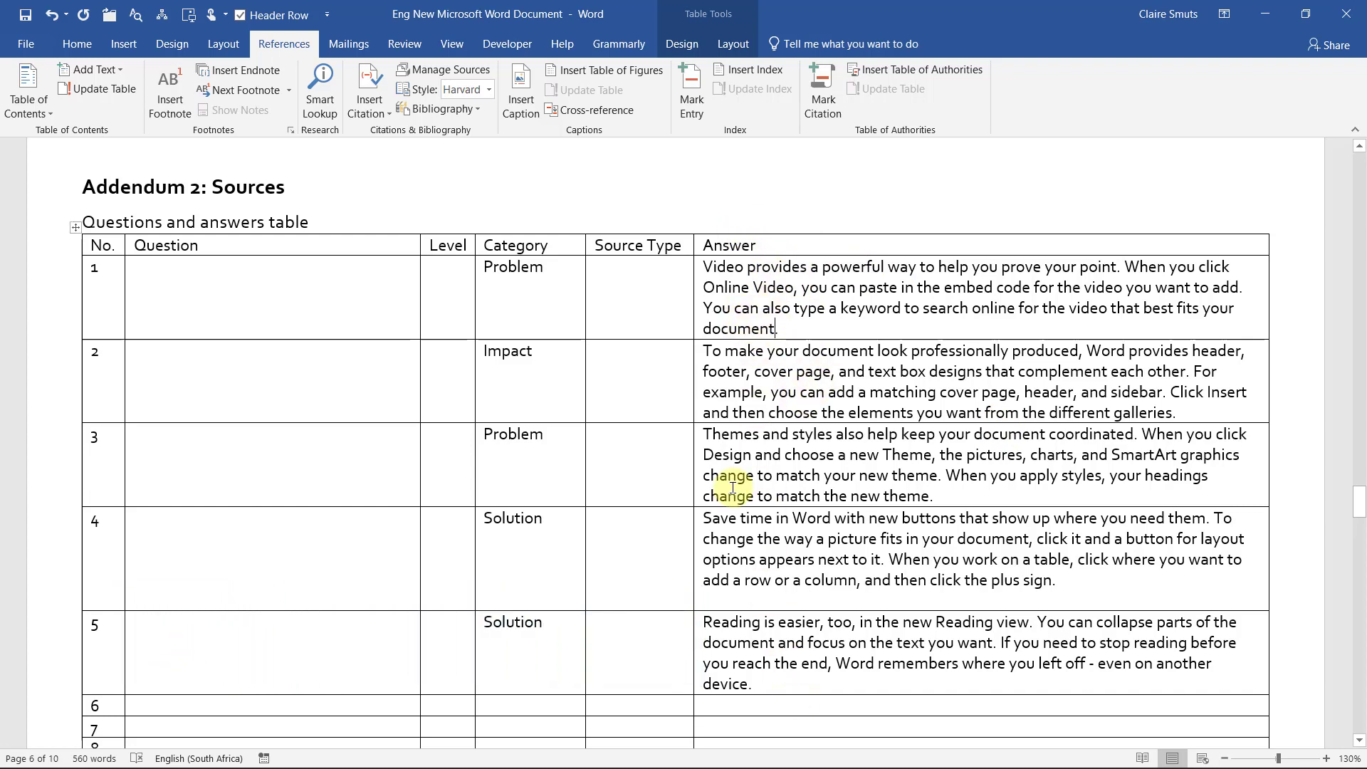
pyautogui.scroll(-3, 733, 484)
pyautogui.scroll(3, 748, 505)
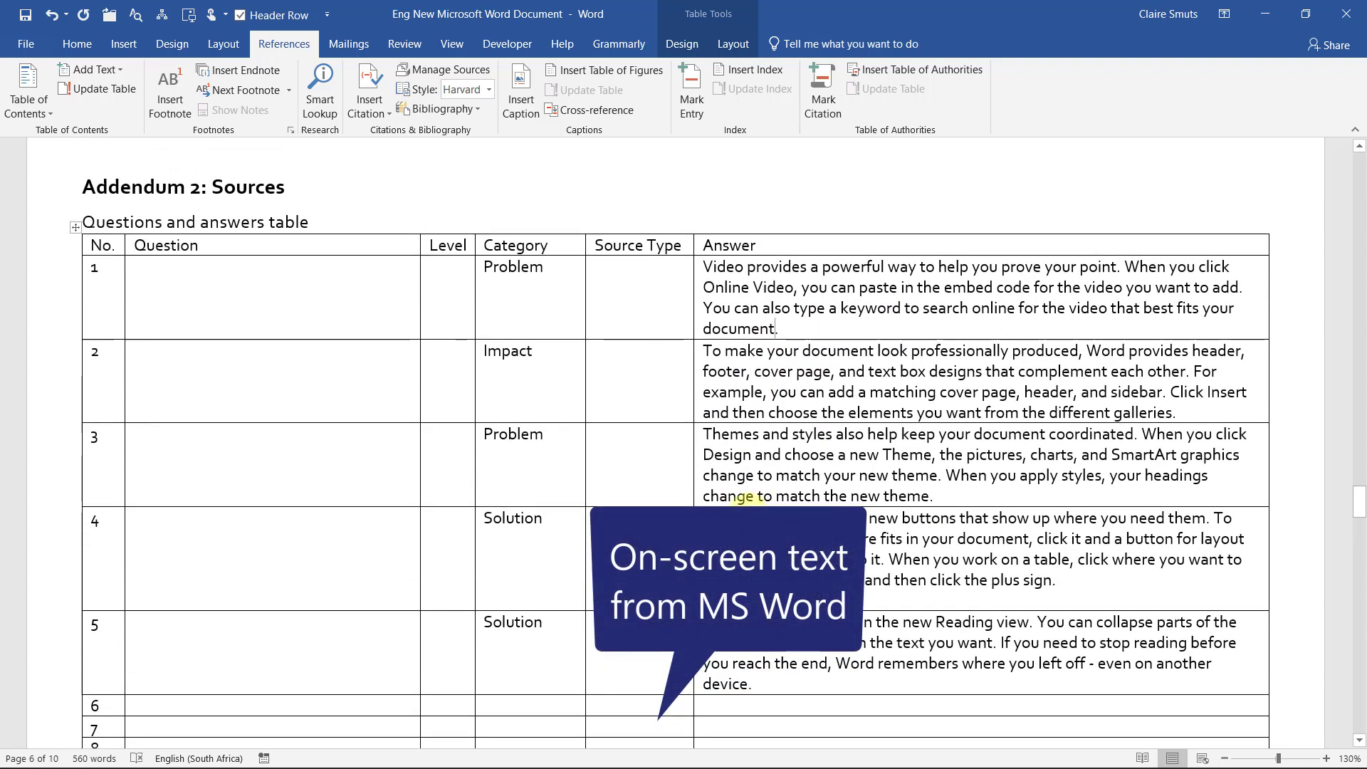
pyautogui.scroll(1, 771, 346)
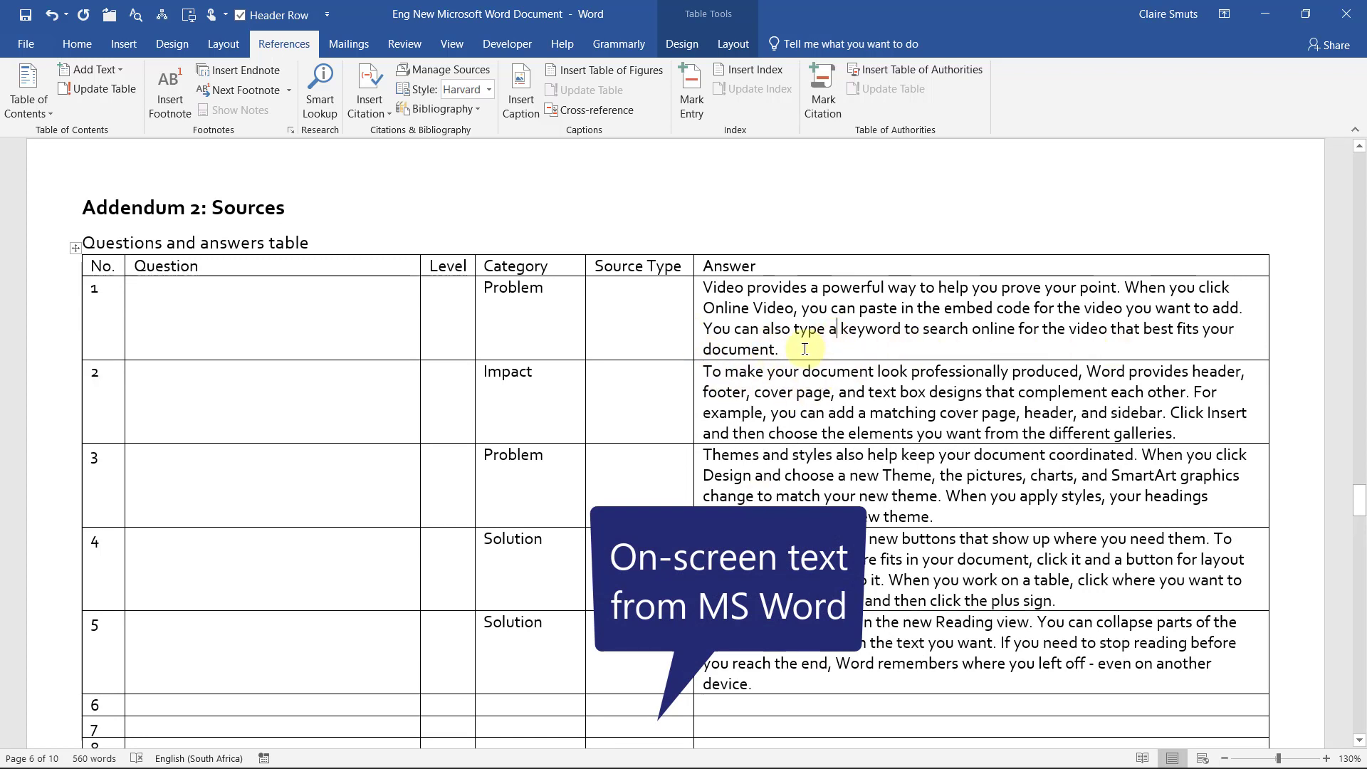
pyautogui.click(692, 340)
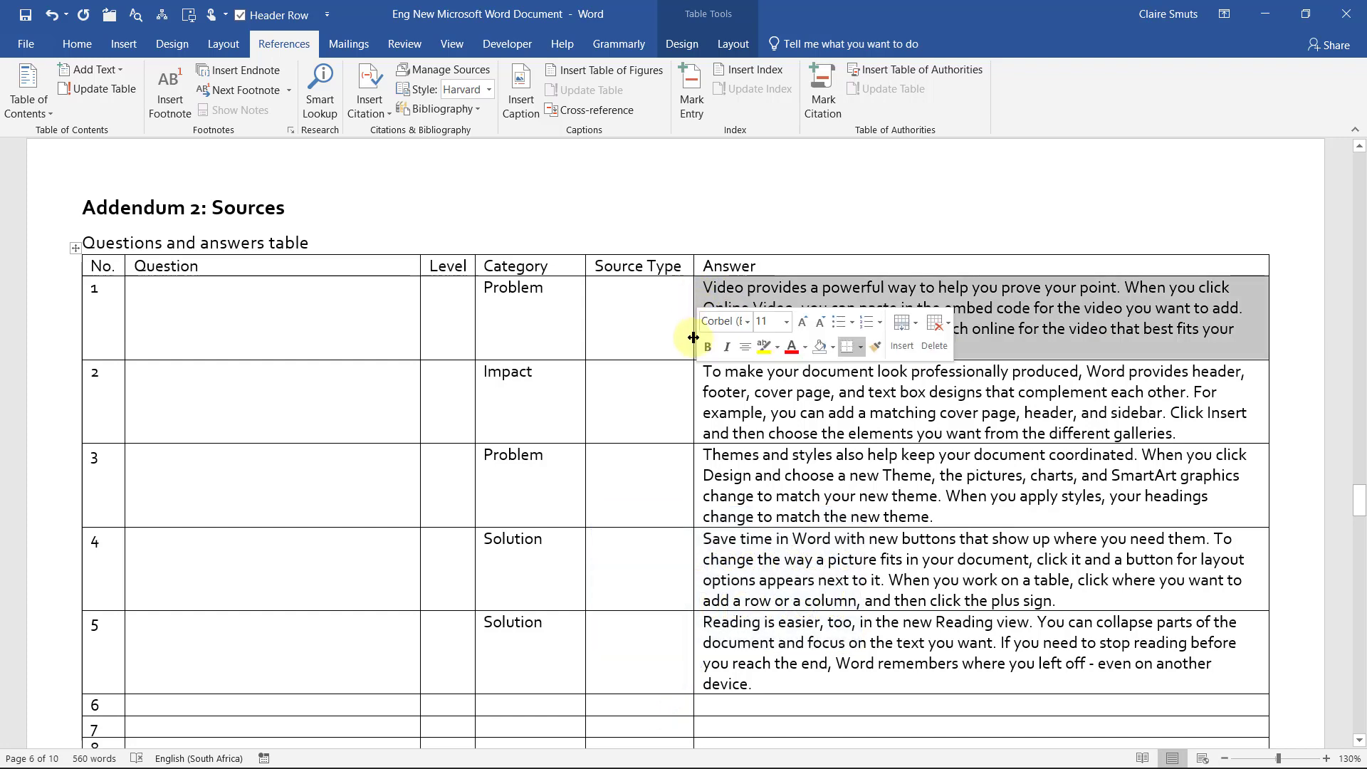
pyautogui.click(693, 371)
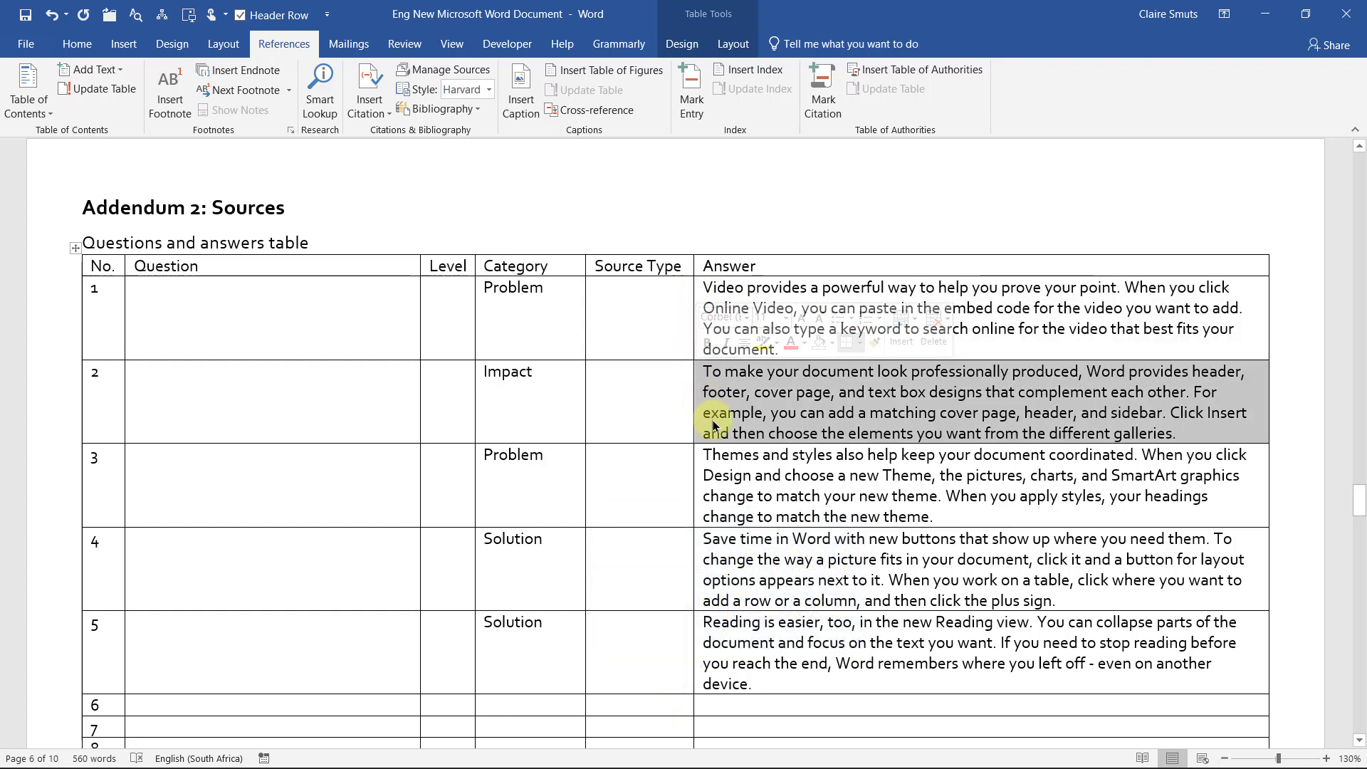
pyautogui.click(693, 472)
pyautogui.click(361, 111)
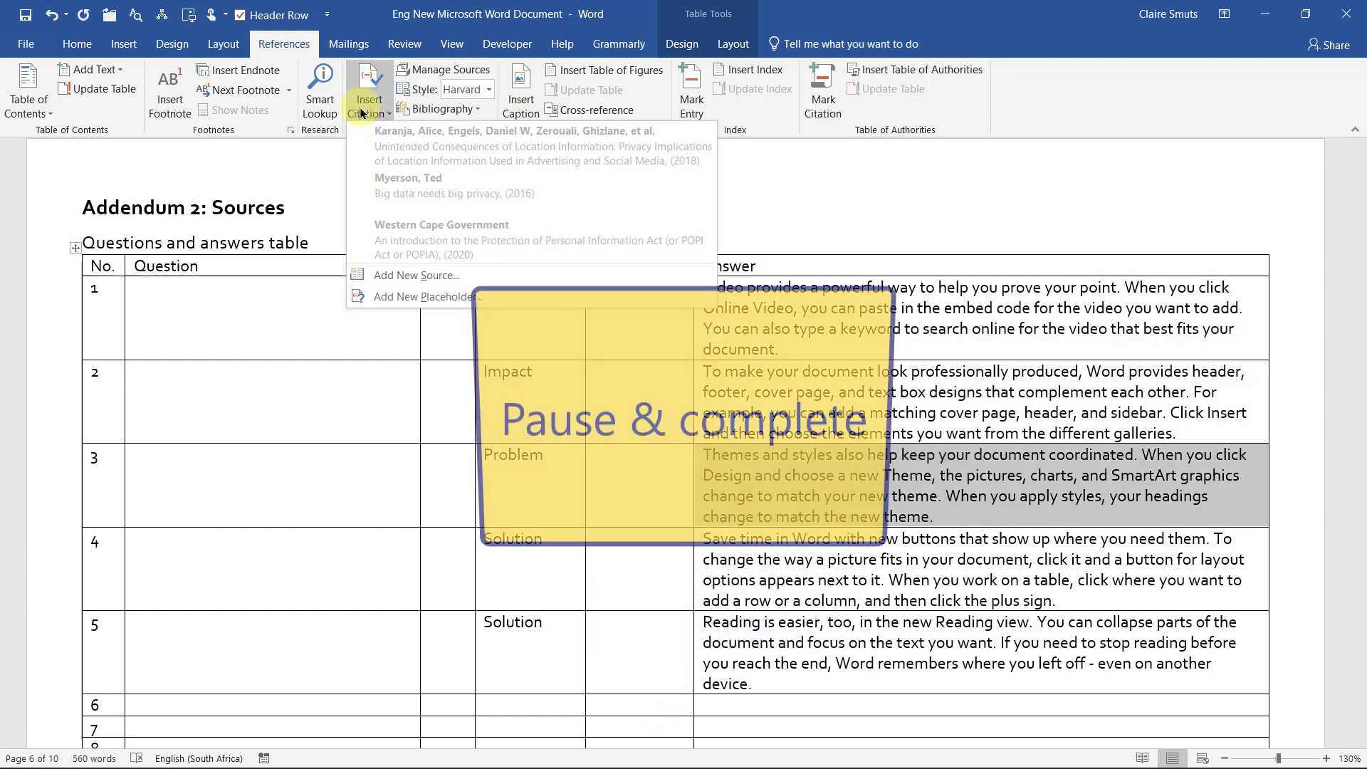
pyautogui.click(836, 317)
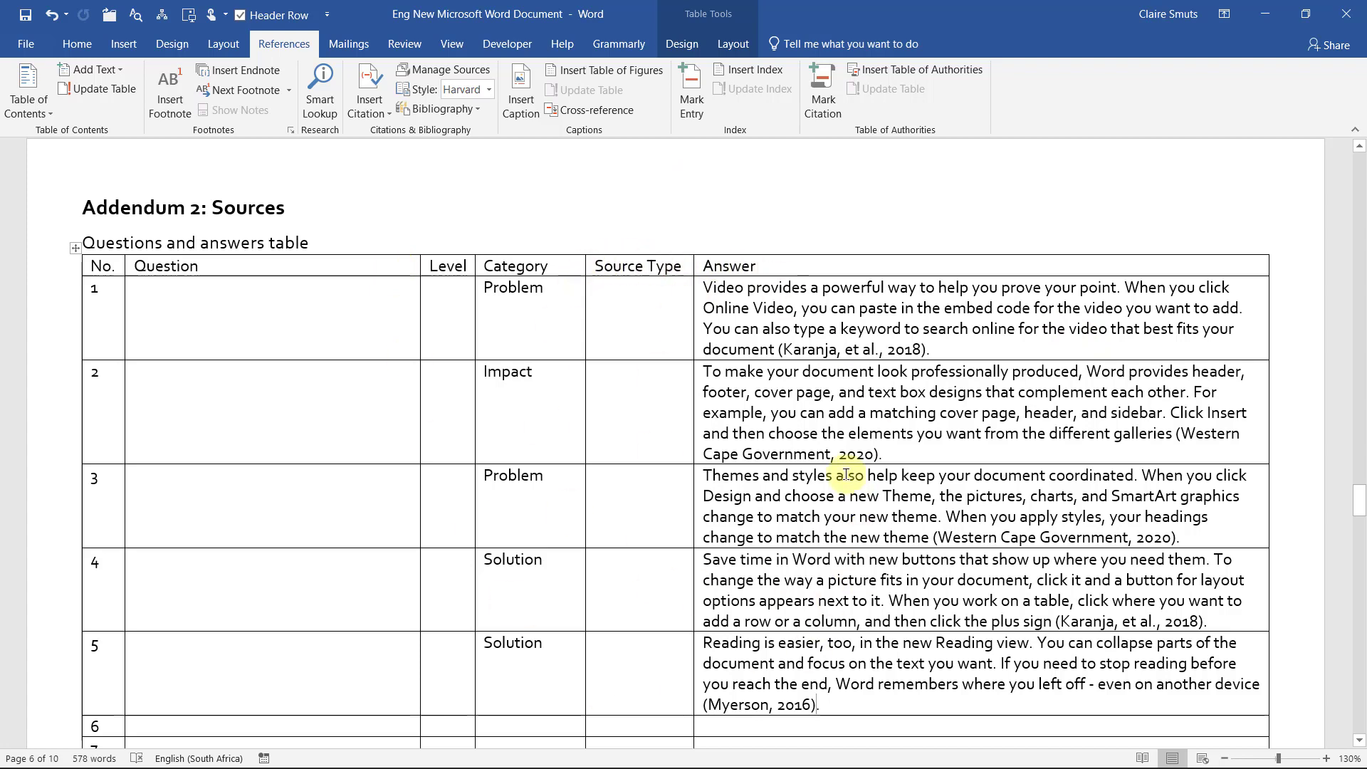
# - Select the table's entire Answer column, citations included, and copy it
pyautogui.scroll(-2, 842, 488)
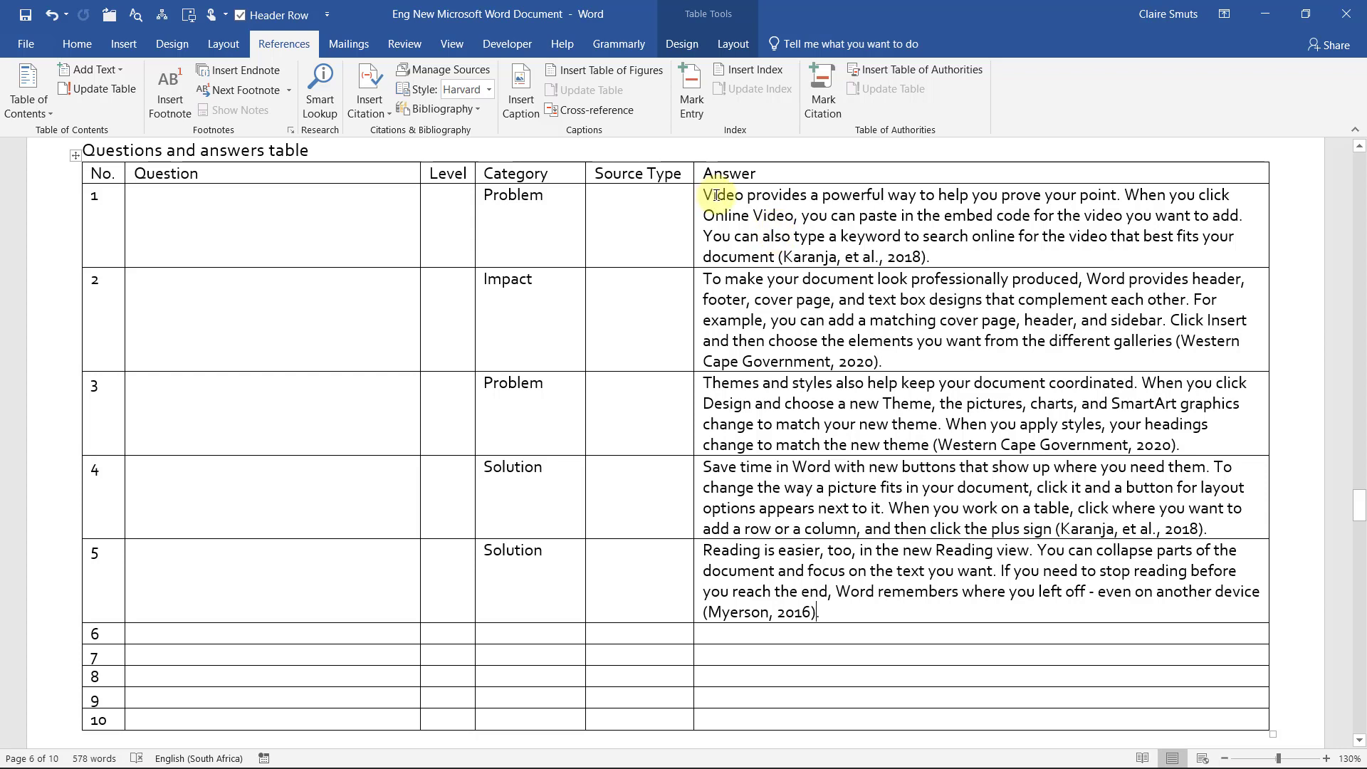
pyautogui.click(719, 160)
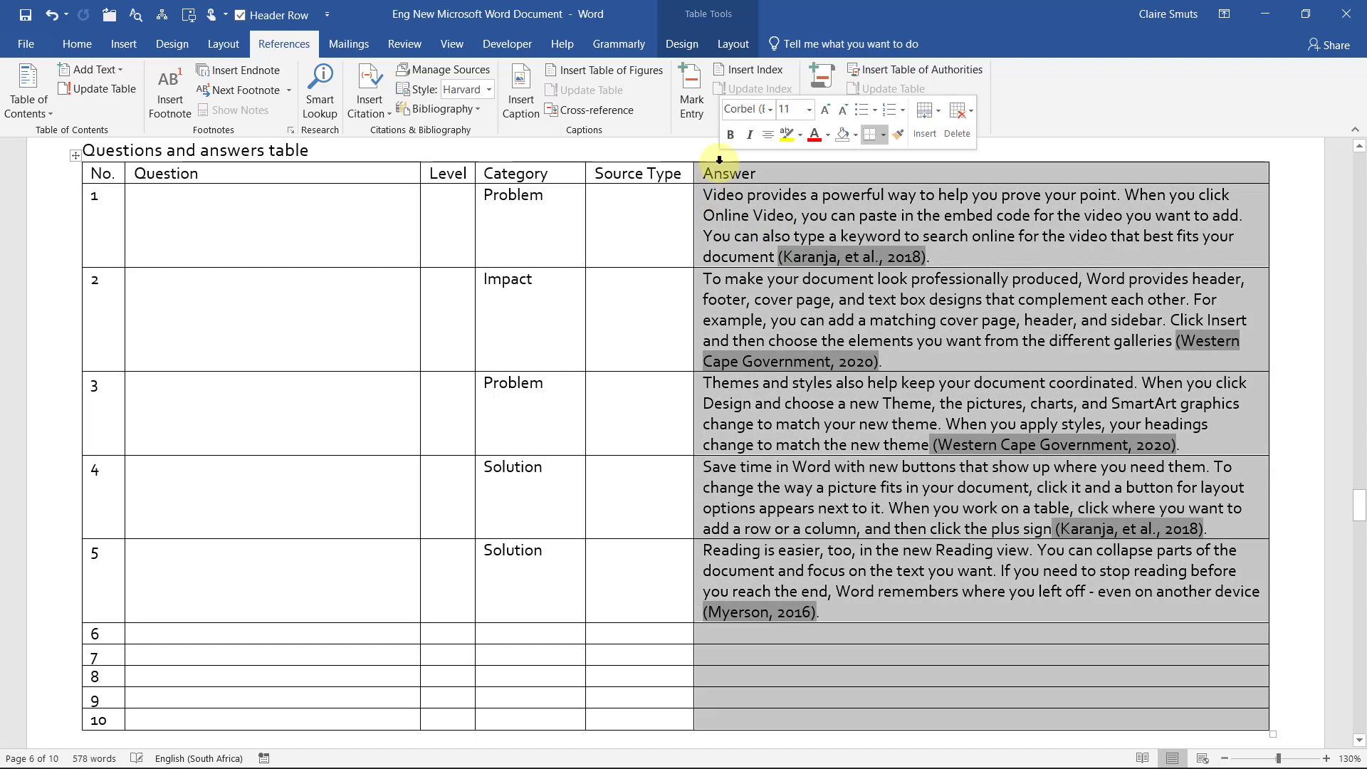
pyautogui.rightClick(769, 214)
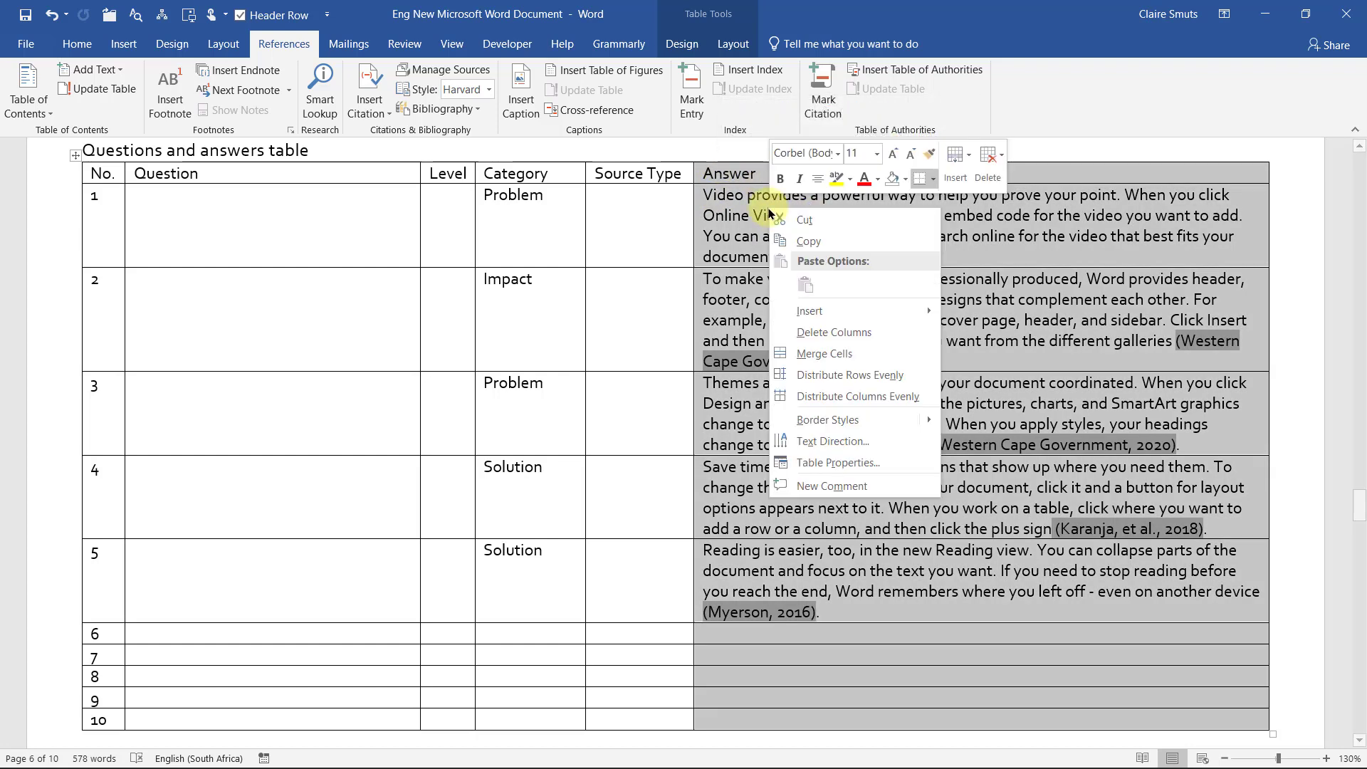
pyautogui.click(805, 230)
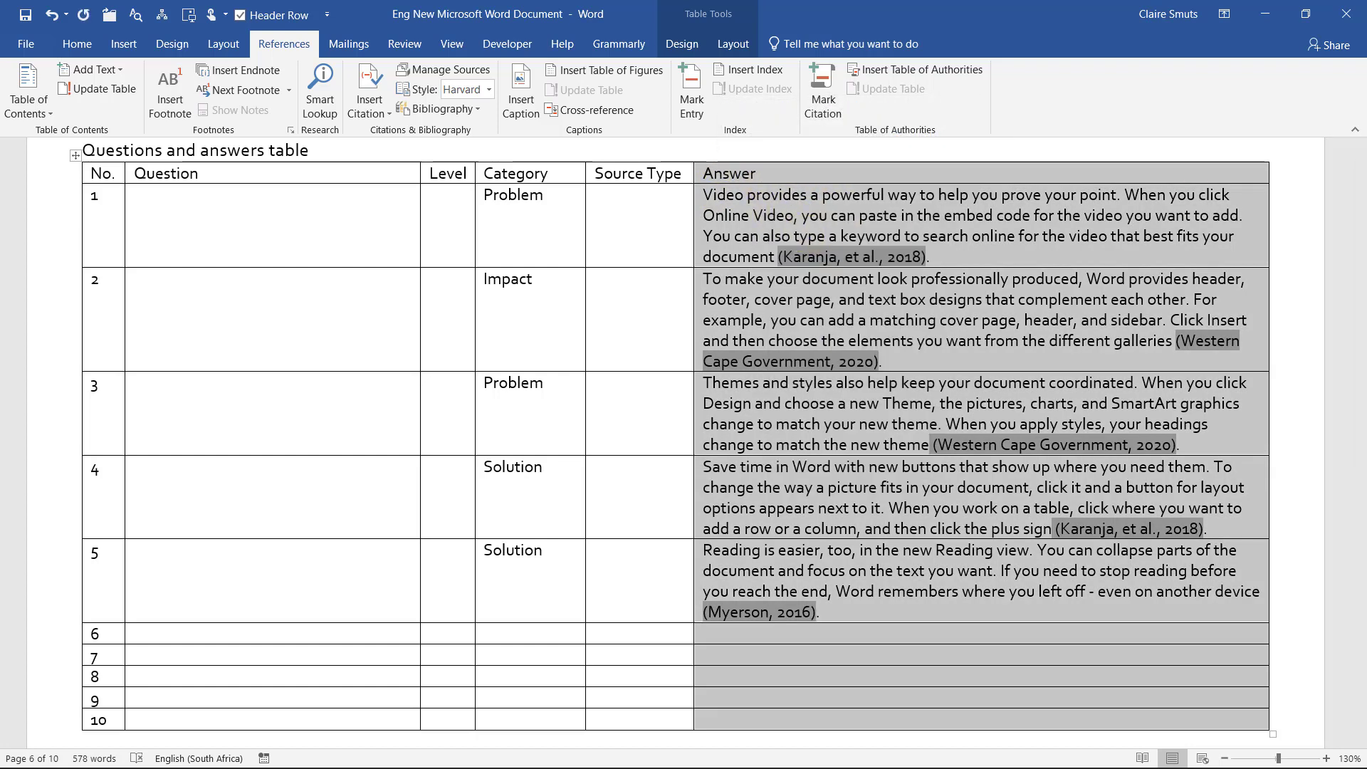
# - Go to the plagiarismdetector.net tab in Edge and dismiss the Grammarly popup
pyautogui.hotkey('alt', 'Tab')
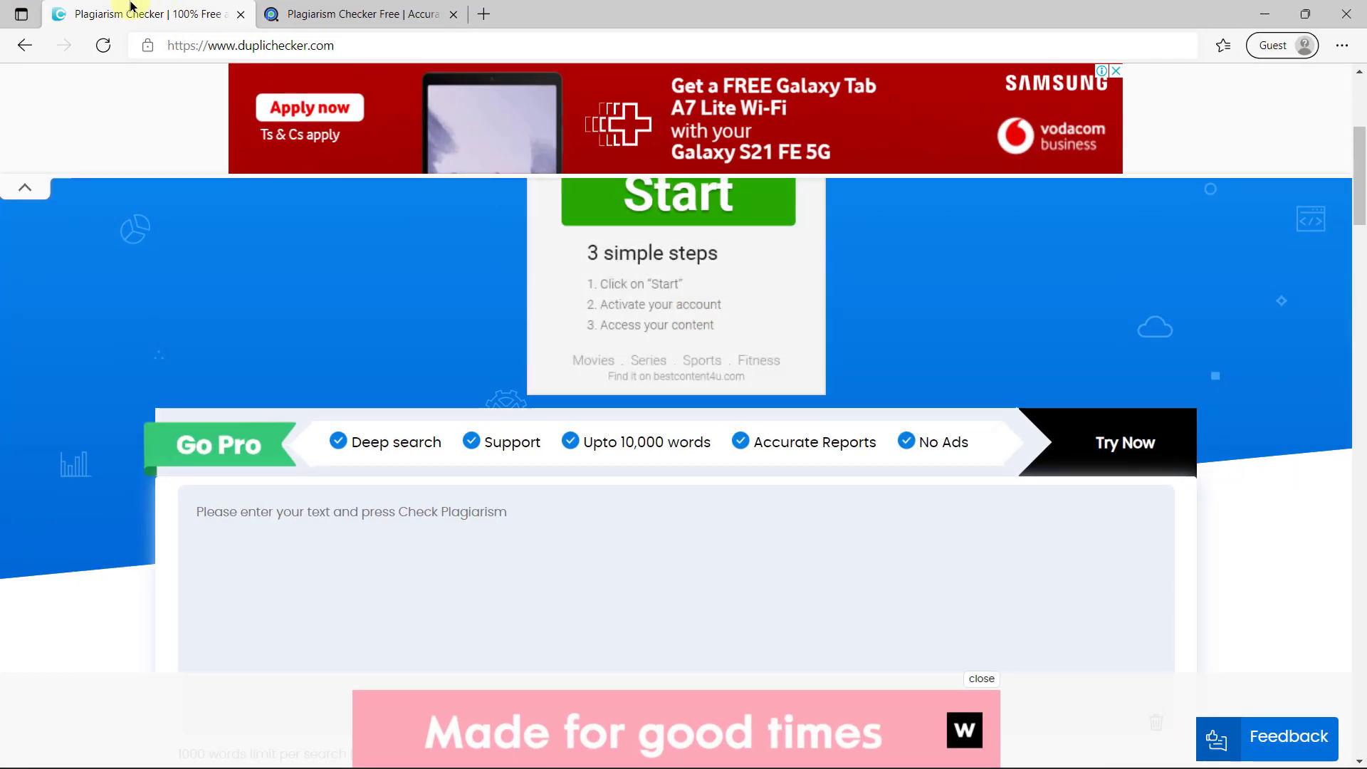
pyautogui.scroll(-2, 352, 412)
pyautogui.scroll(-3, 353, 414)
pyautogui.scroll(2, 363, 413)
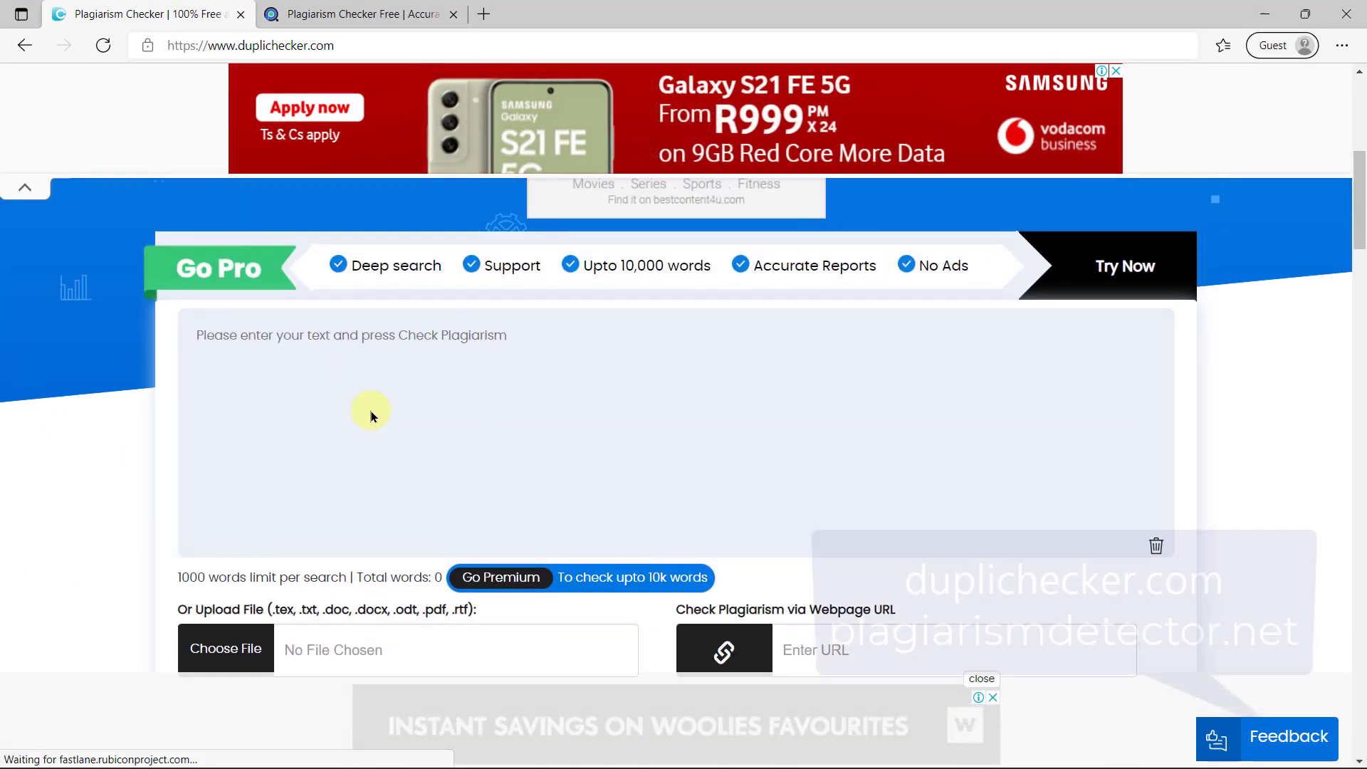
pyautogui.click(303, 18)
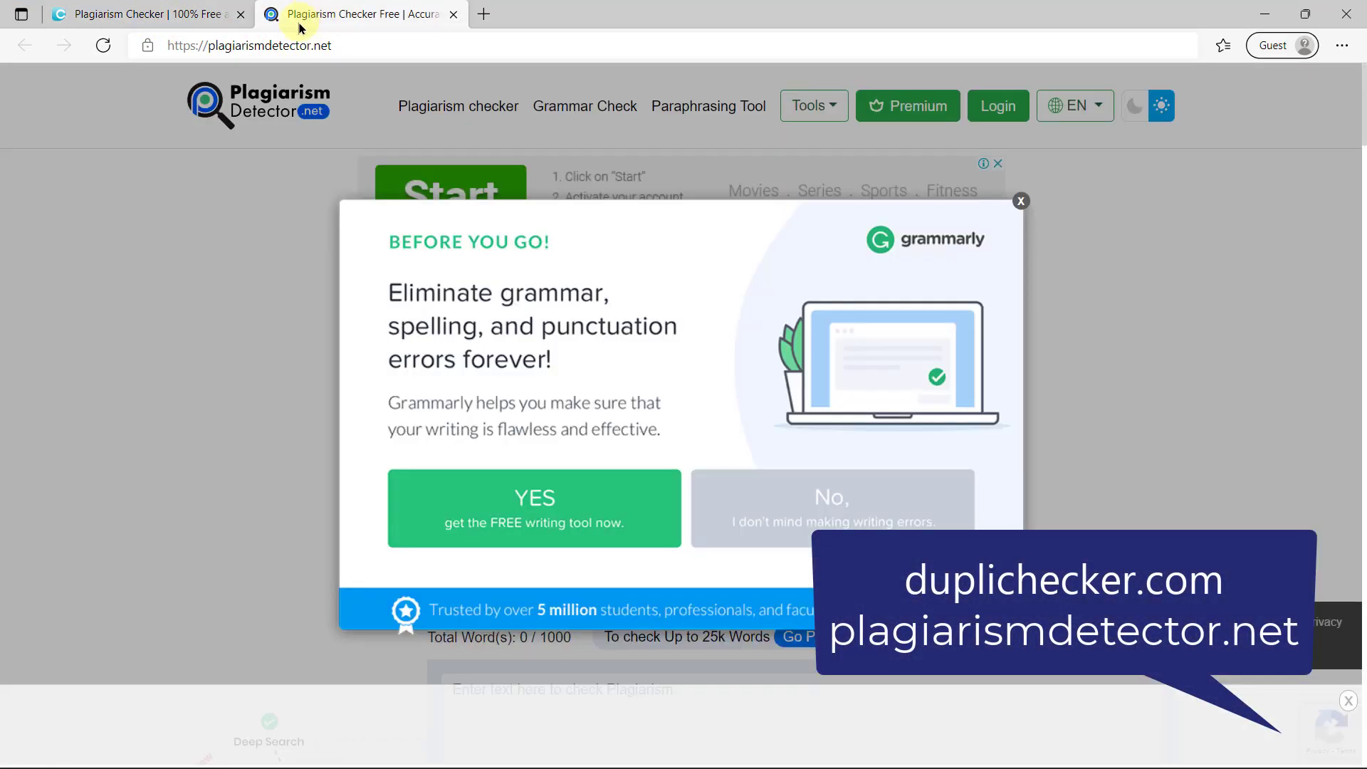
pyautogui.click(1020, 202)
# - Paste the copied answers into the checker's text box, totalling 259 words and 1447 characters
pyautogui.scroll(-6, 1048, 276)
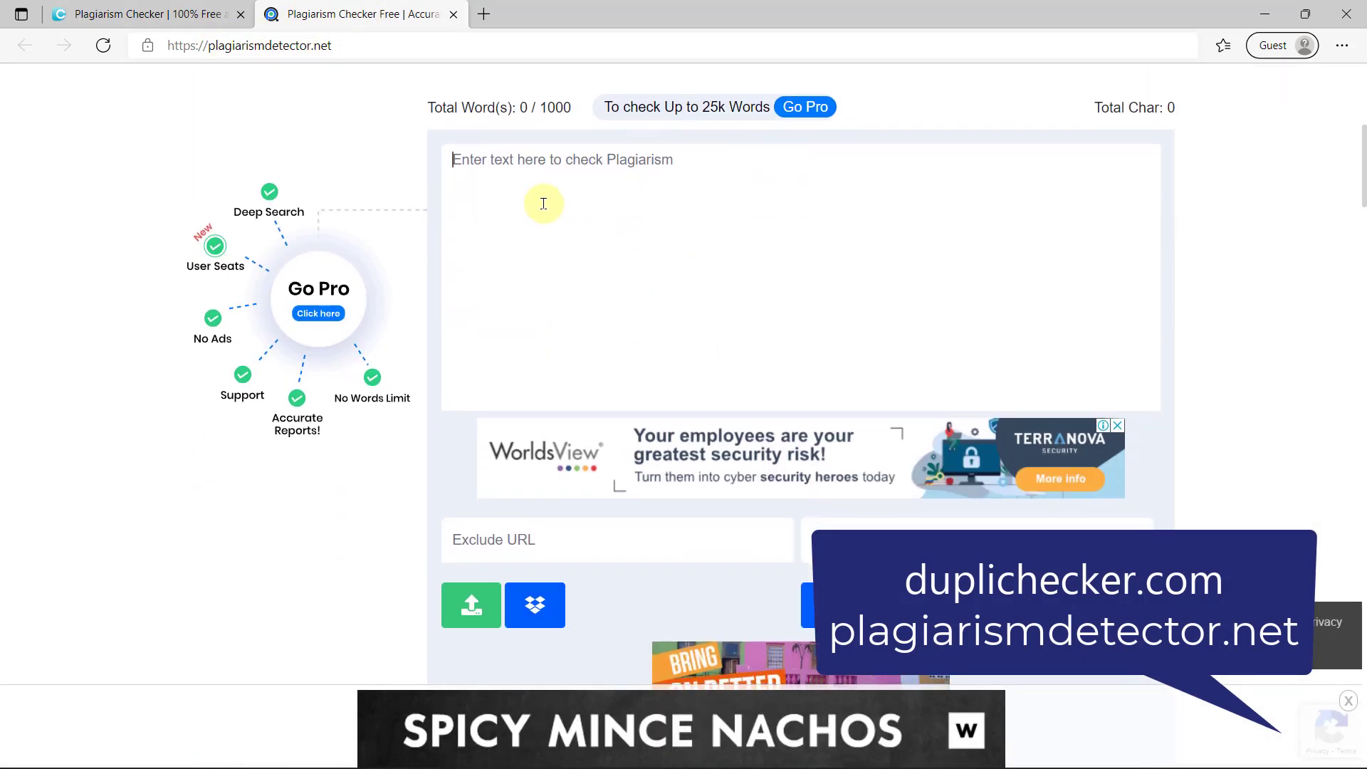
pyautogui.rightClick(545, 206)
pyautogui.click(627, 400)
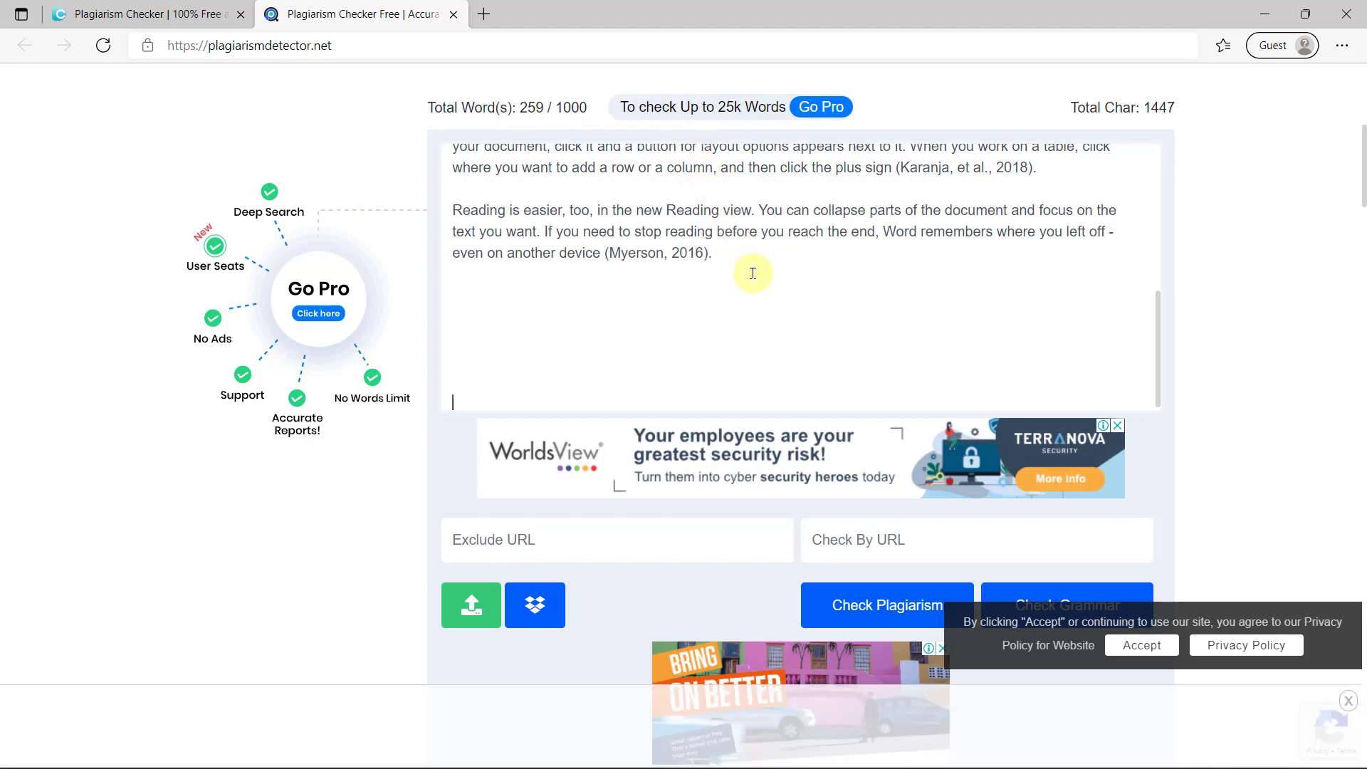
pyautogui.scroll(-3, 748, 271)
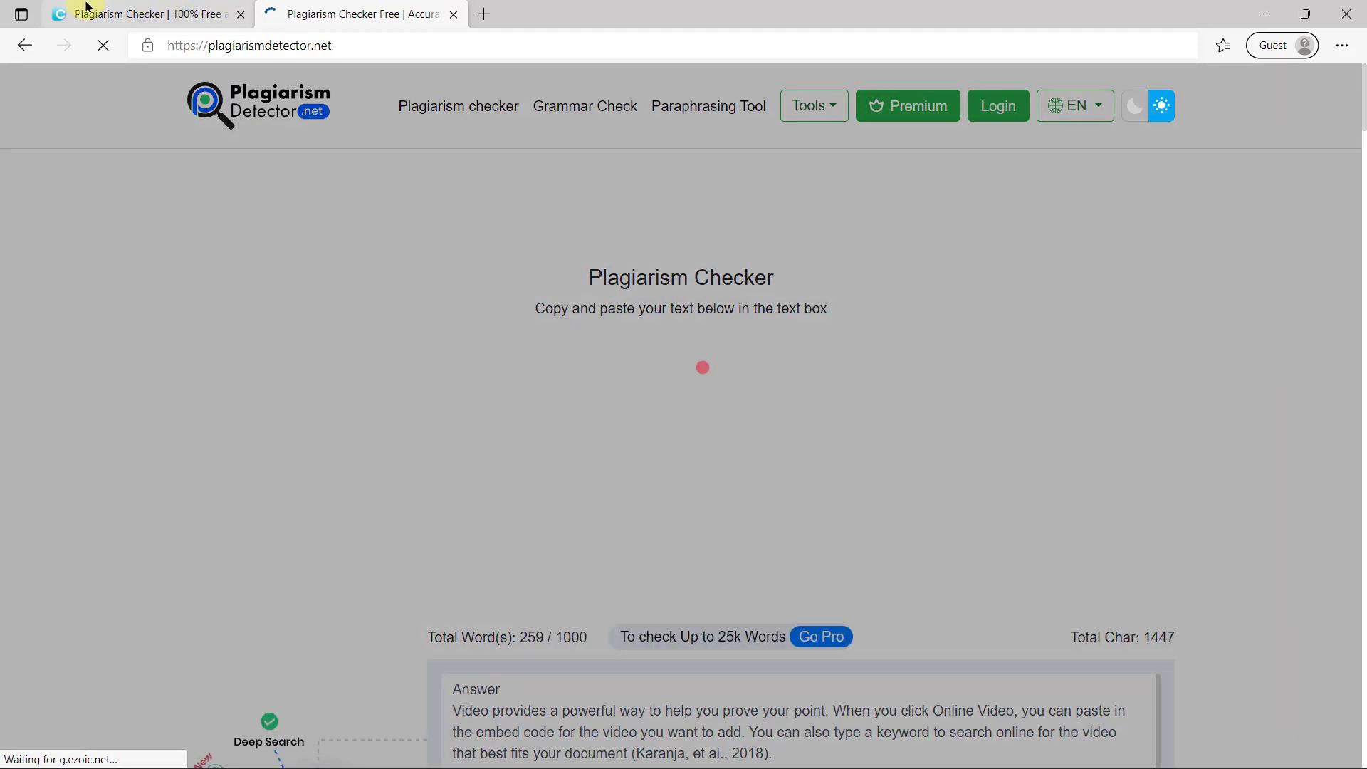
# - Paste the answers as plain text into Duplichecker's text box, giving 258 words
pyautogui.click(116, 9)
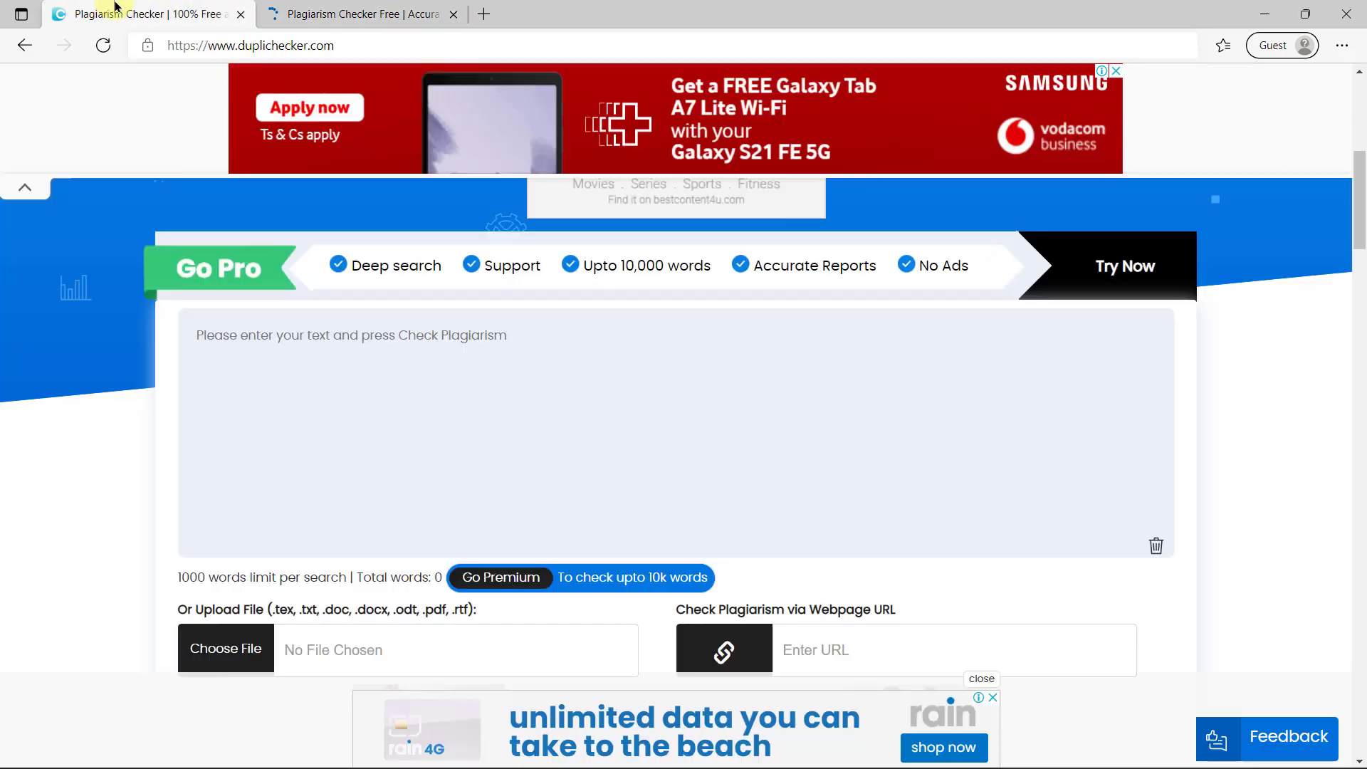
pyautogui.rightClick(400, 347)
pyautogui.click(525, 533)
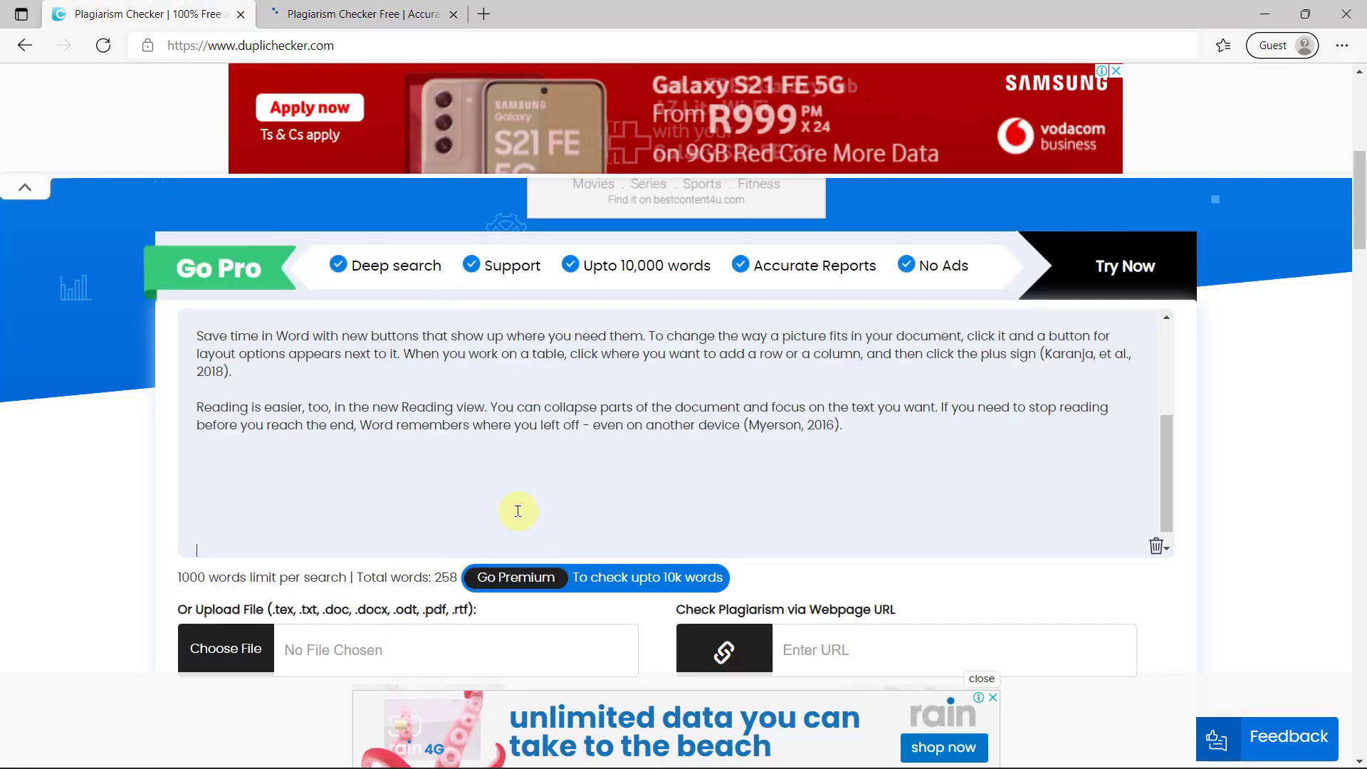
# - Tick the reCAPTCHA and start Duplichecker's plagiarism check
pyautogui.scroll(-5, 1306, 463)
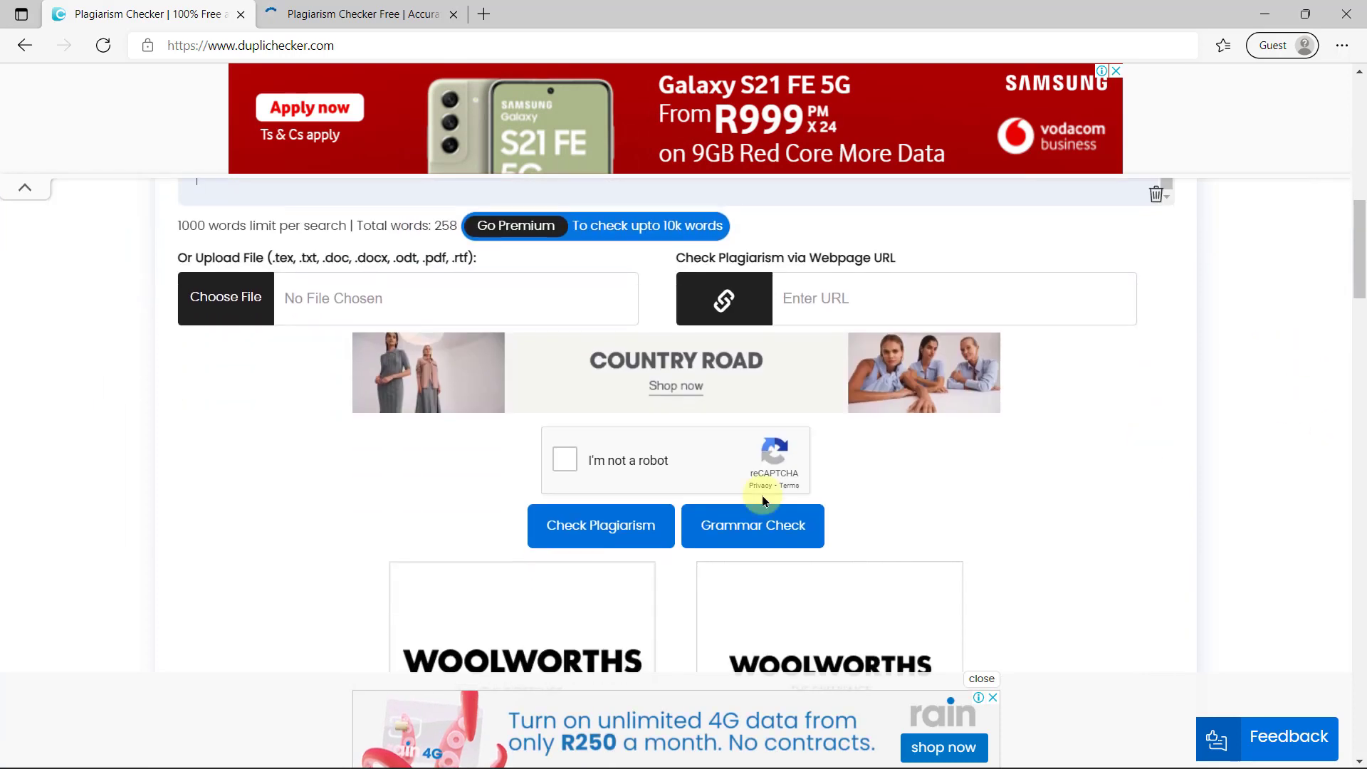
pyautogui.click(566, 453)
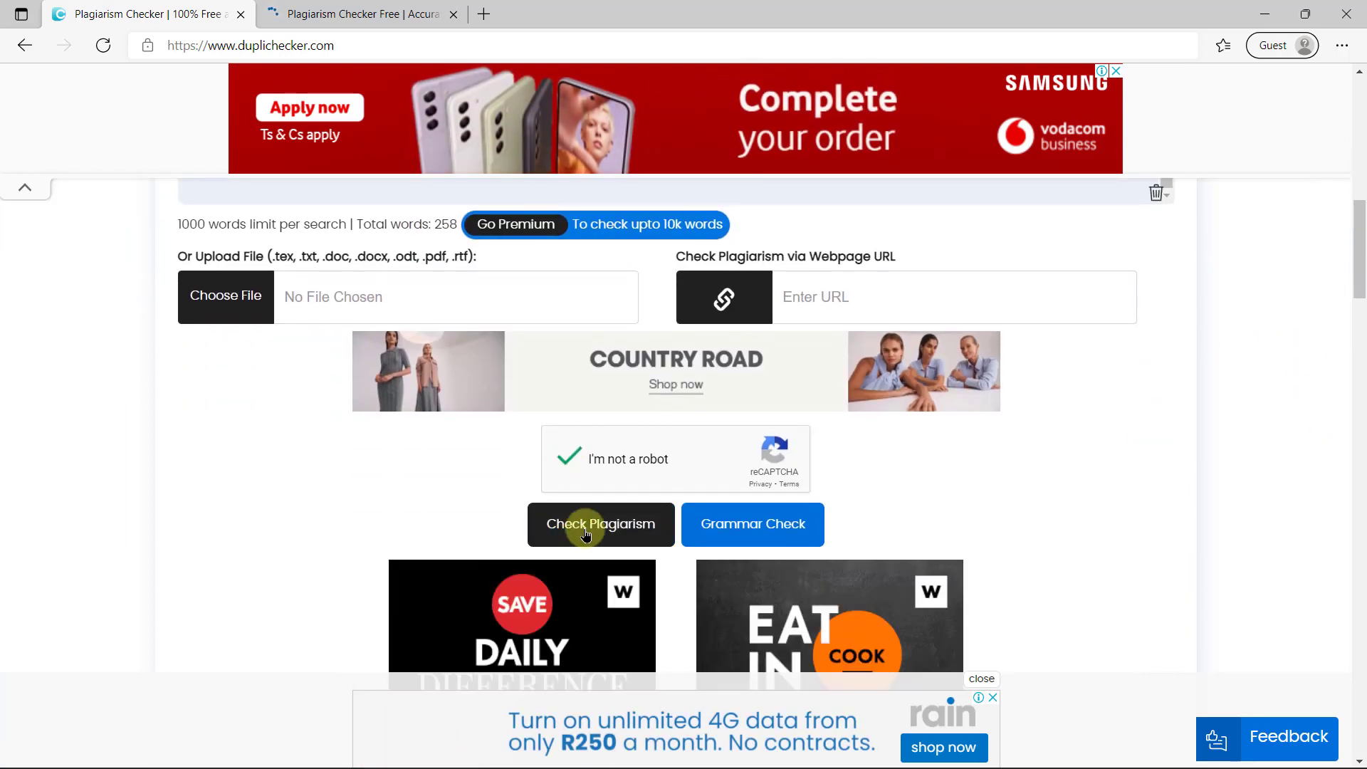
pyautogui.click(585, 532)
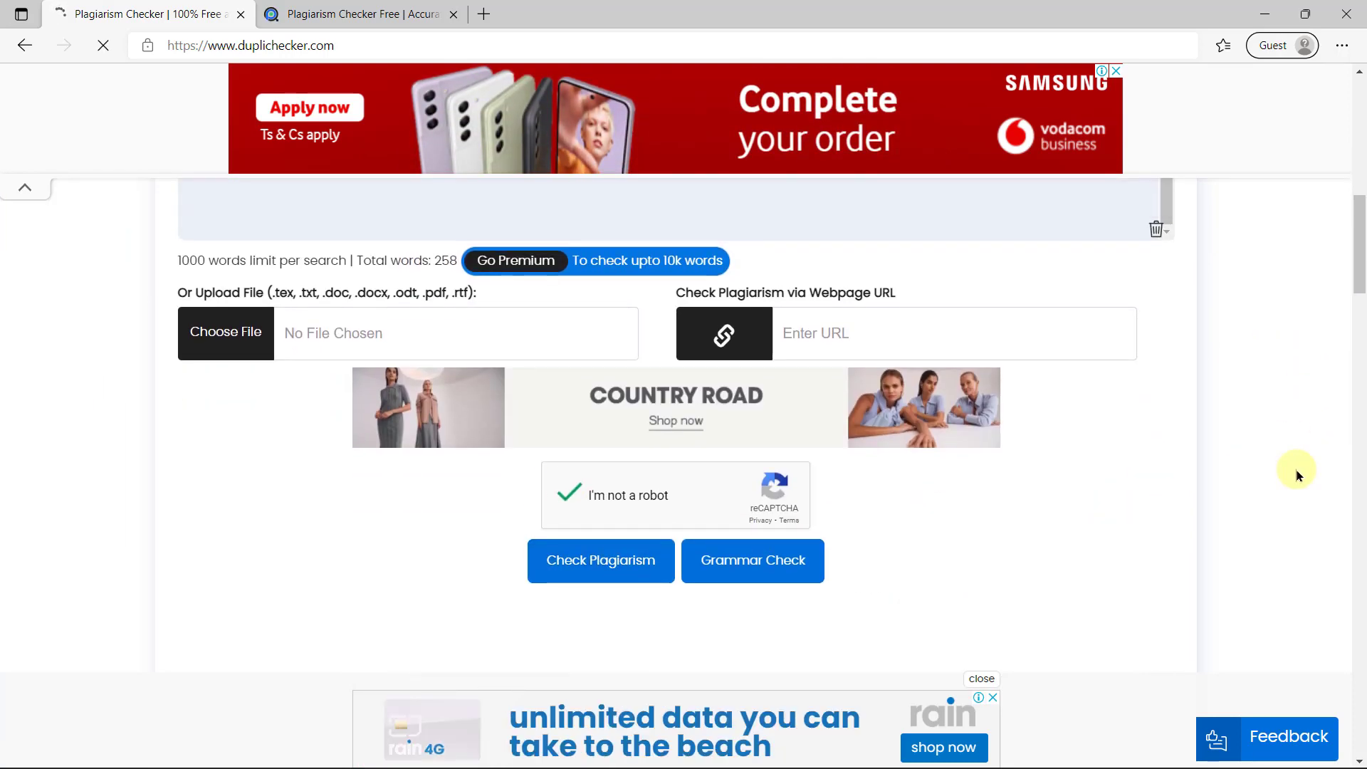
pyautogui.scroll(3, 1295, 467)
pyautogui.scroll(4, 1295, 468)
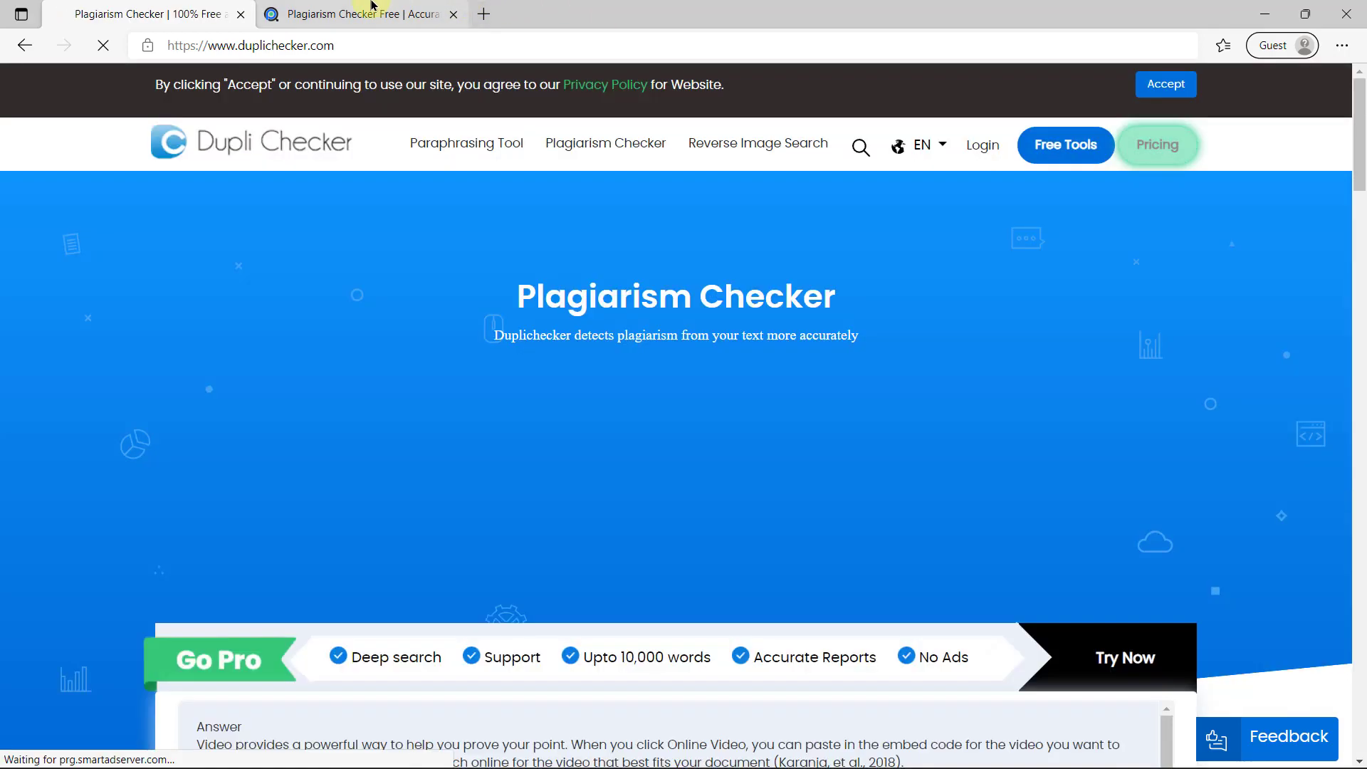
# - Review Duplichecker's results: 67% plagiarism, 33% unique, with 8 matching sources highlighted
pyautogui.click(366, 12)
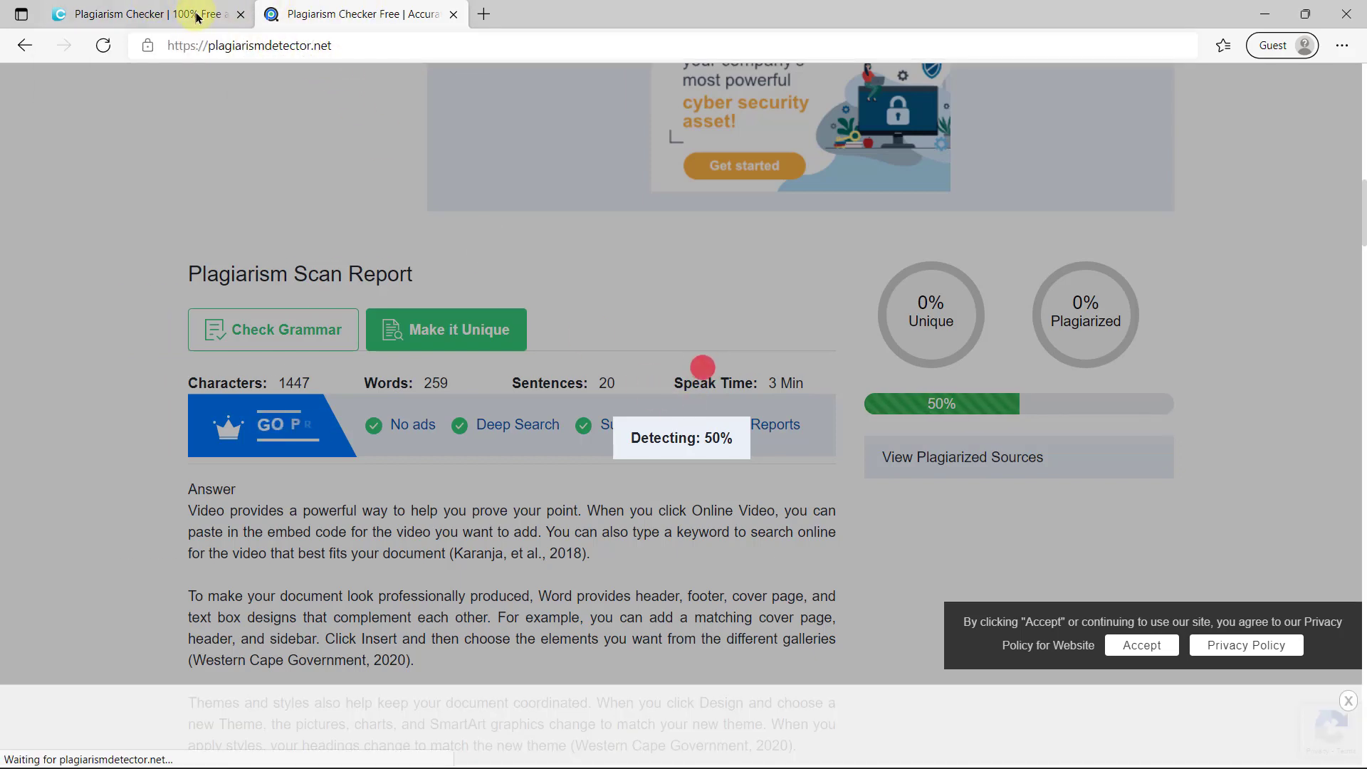
pyautogui.click(116, 15)
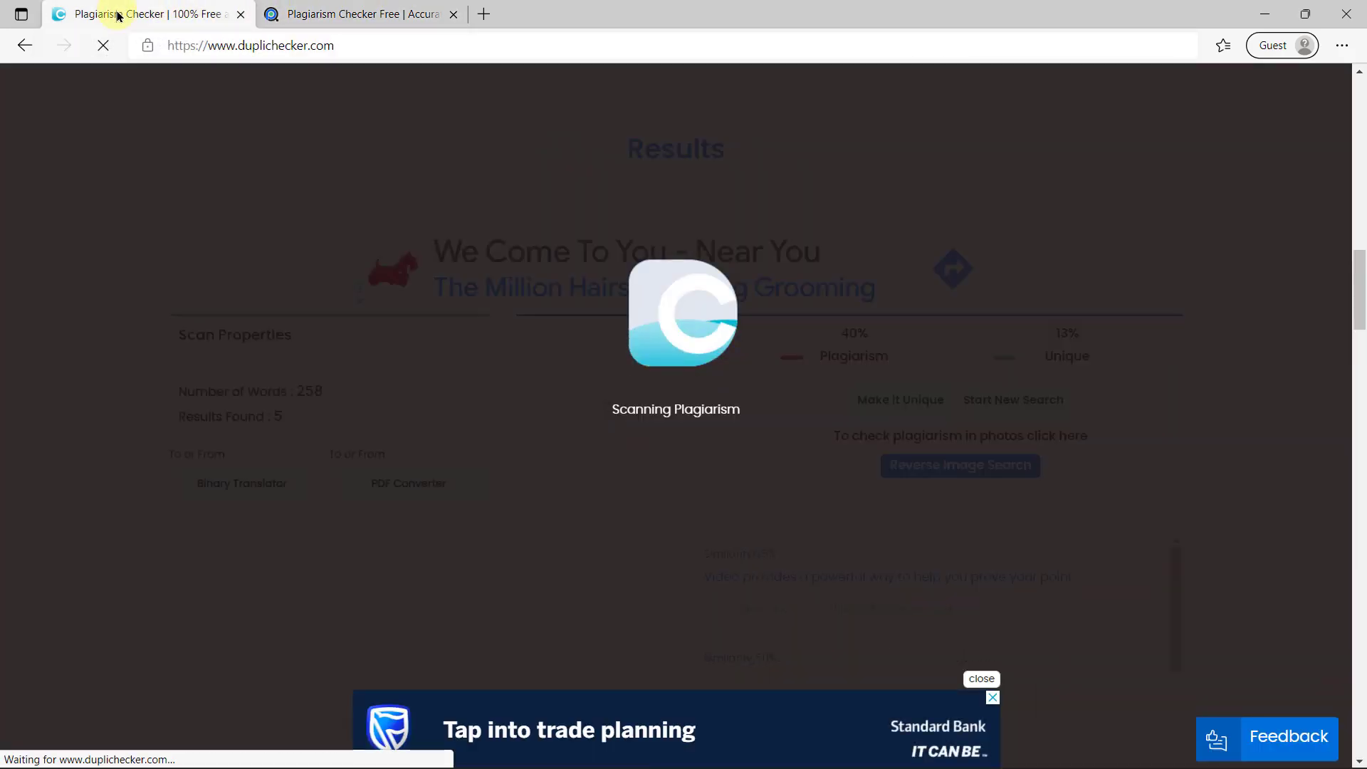
pyautogui.click(306, 7)
pyautogui.click(217, 11)
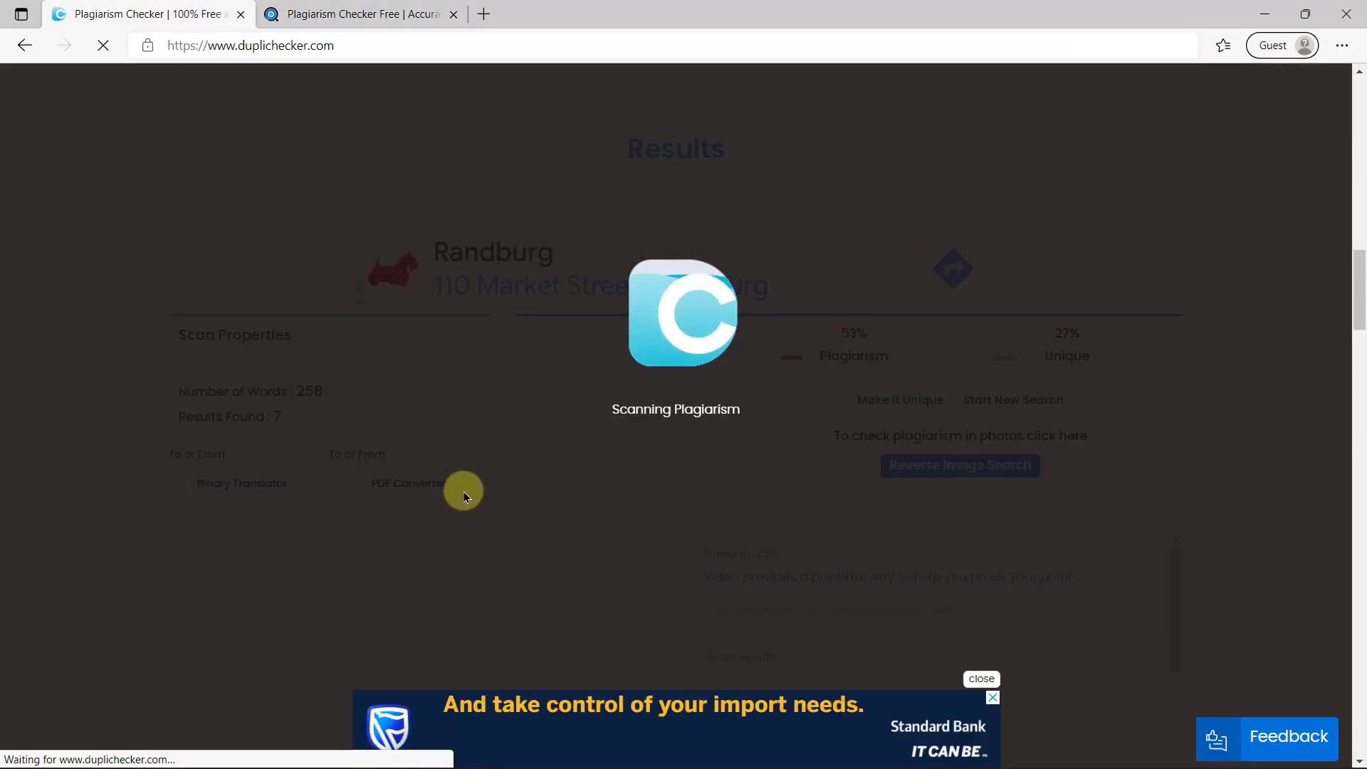
pyautogui.click(993, 701)
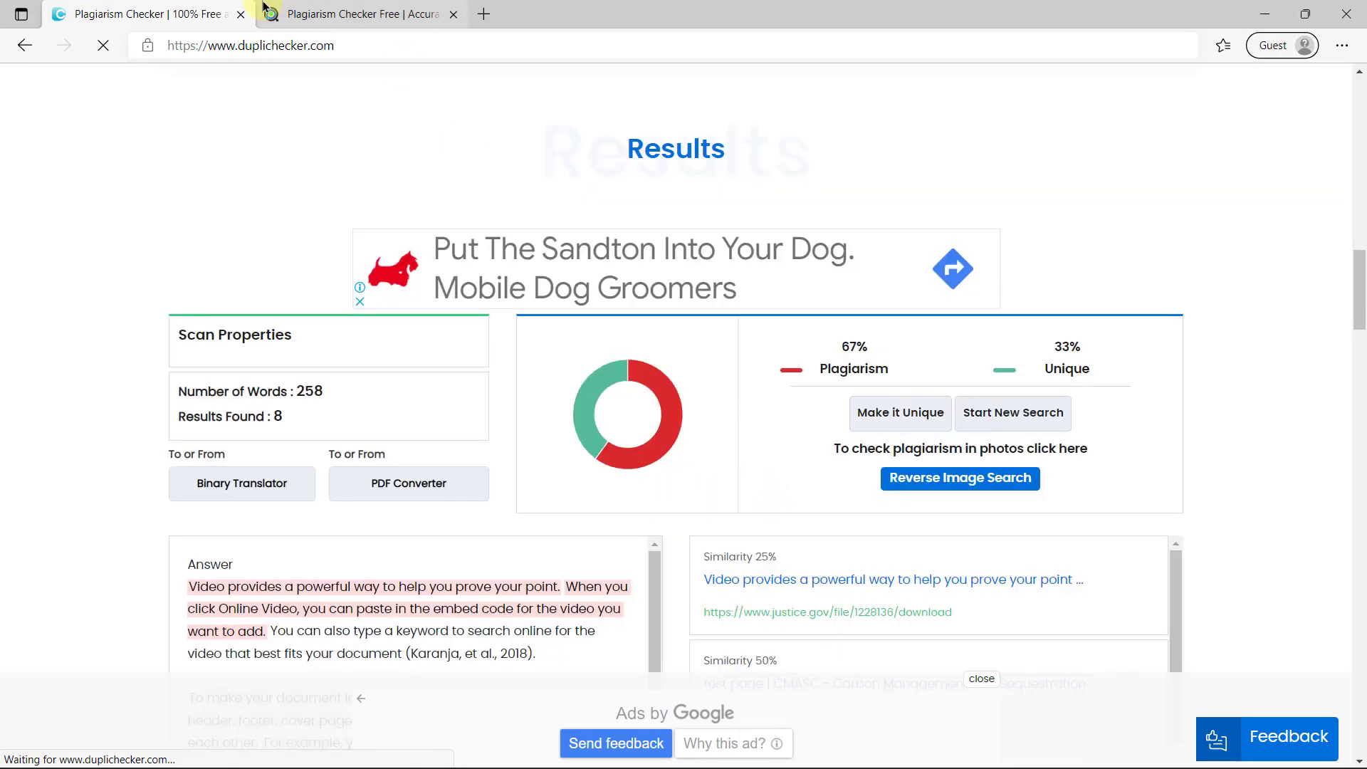
pyautogui.scroll(-2, 637, 448)
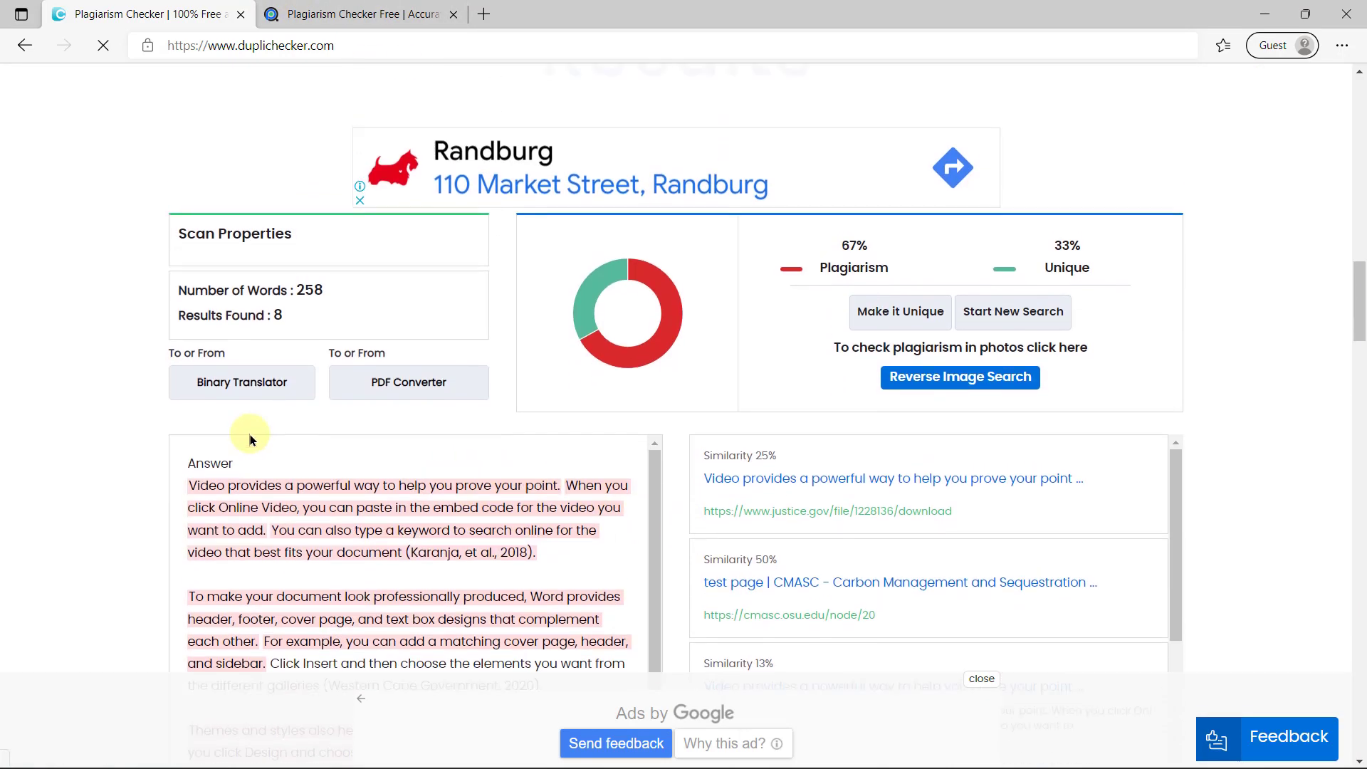
pyautogui.scroll(-3, 487, 454)
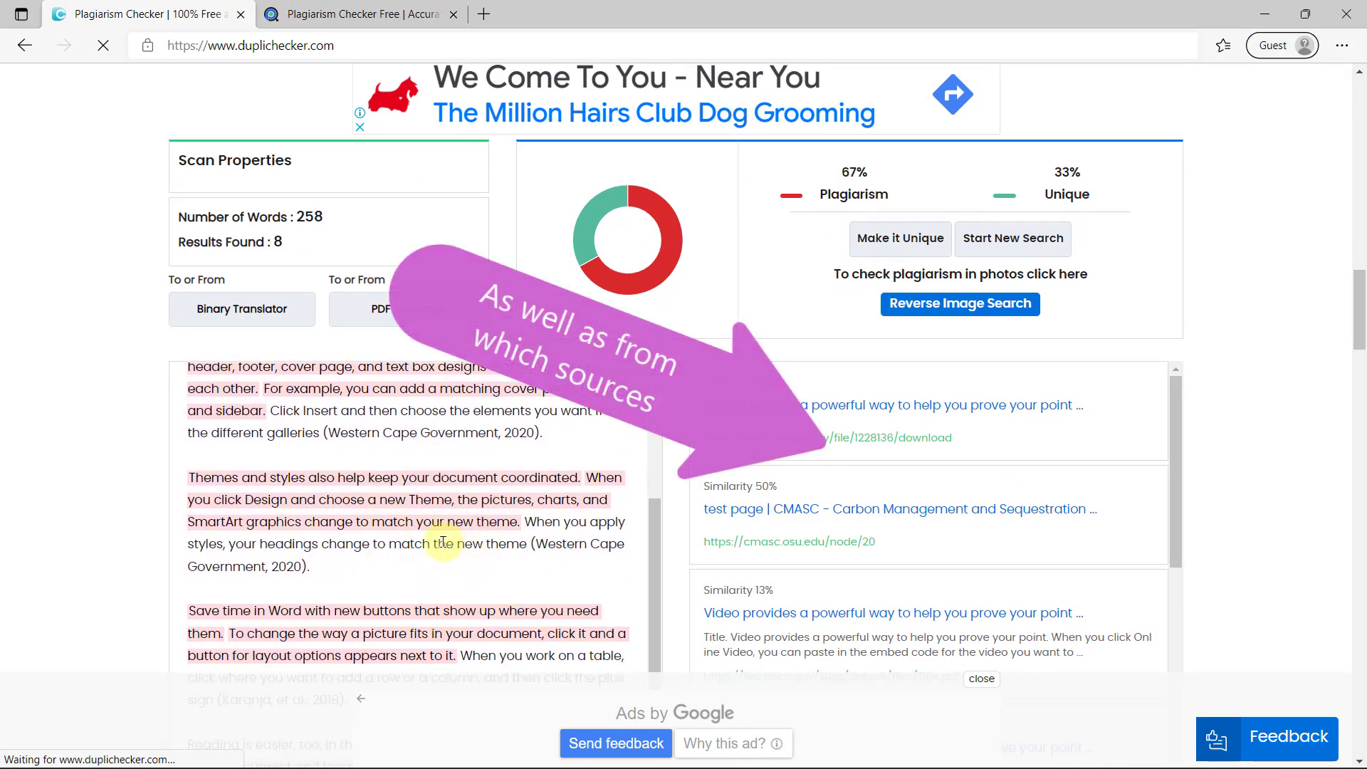
pyautogui.scroll(3, 562, 542)
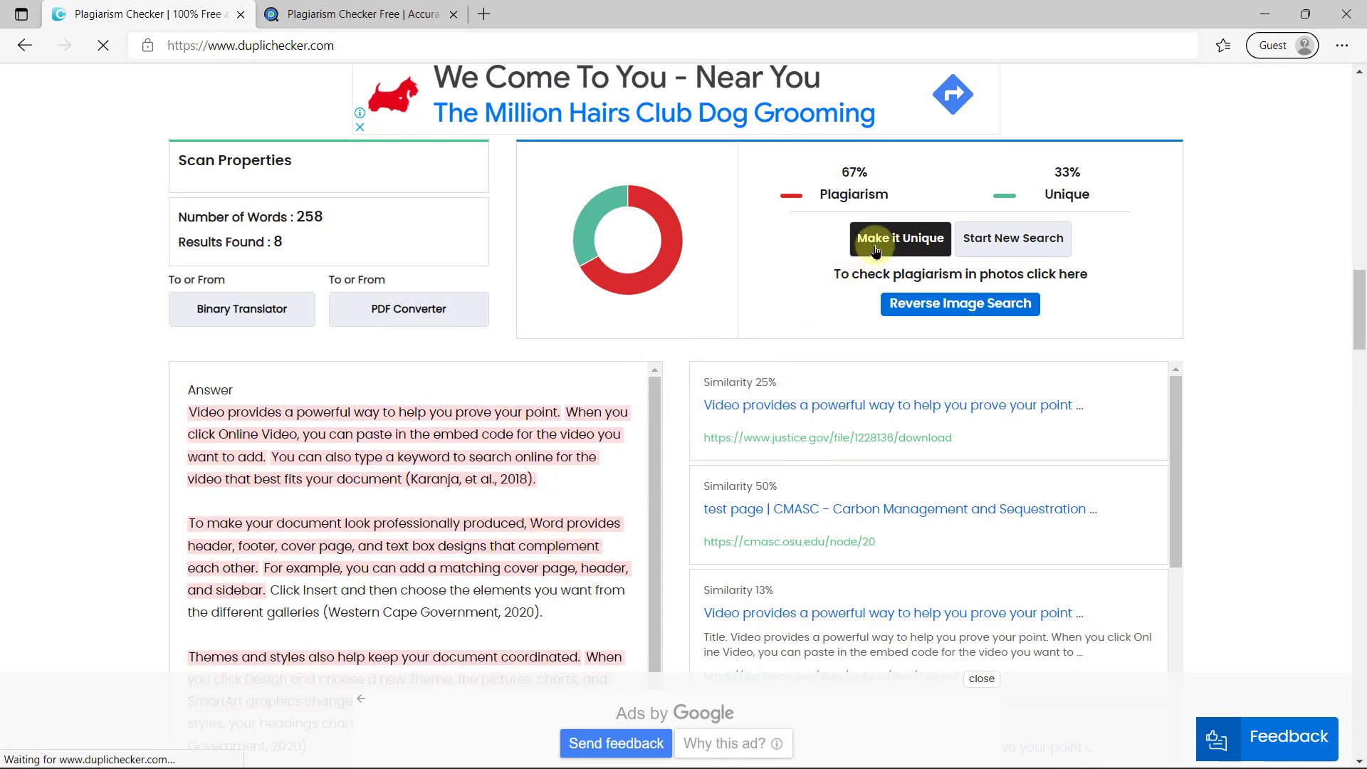
# - View plagiarismdetector.net's report rating the 259-word answers 100% plagiarized and 0% unique
pyautogui.click(406, 10)
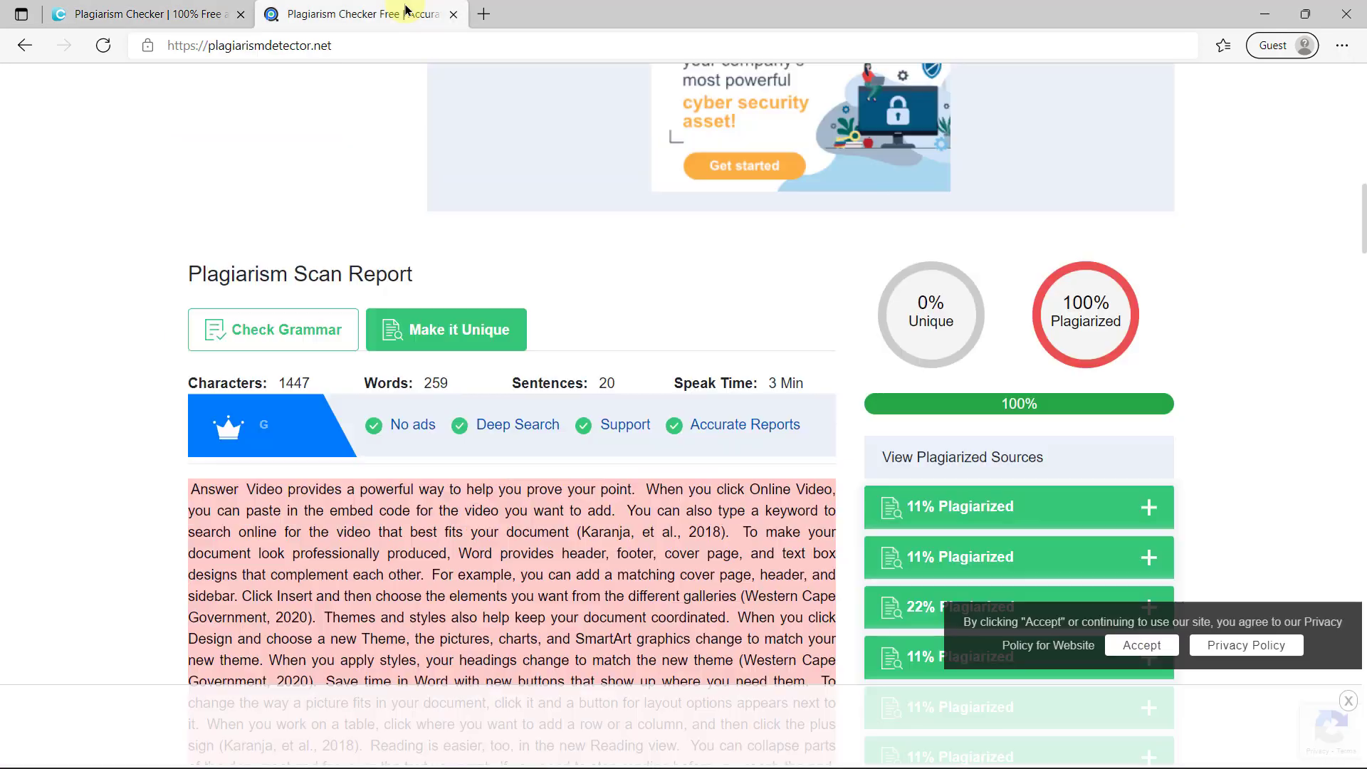
pyautogui.click(455, 342)
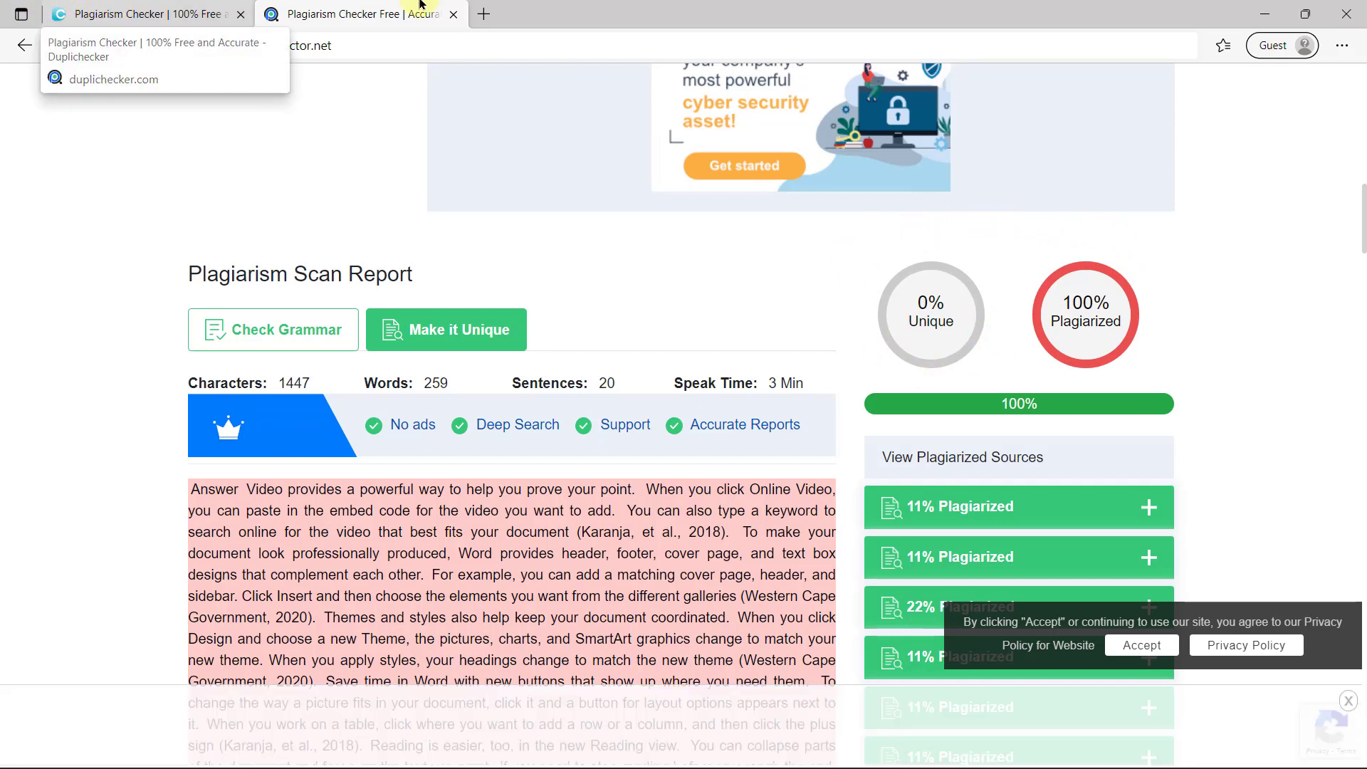
# - Return to Word and inspect the table's row 1 answer and Problem category cells
pyautogui.click(1271, 16)
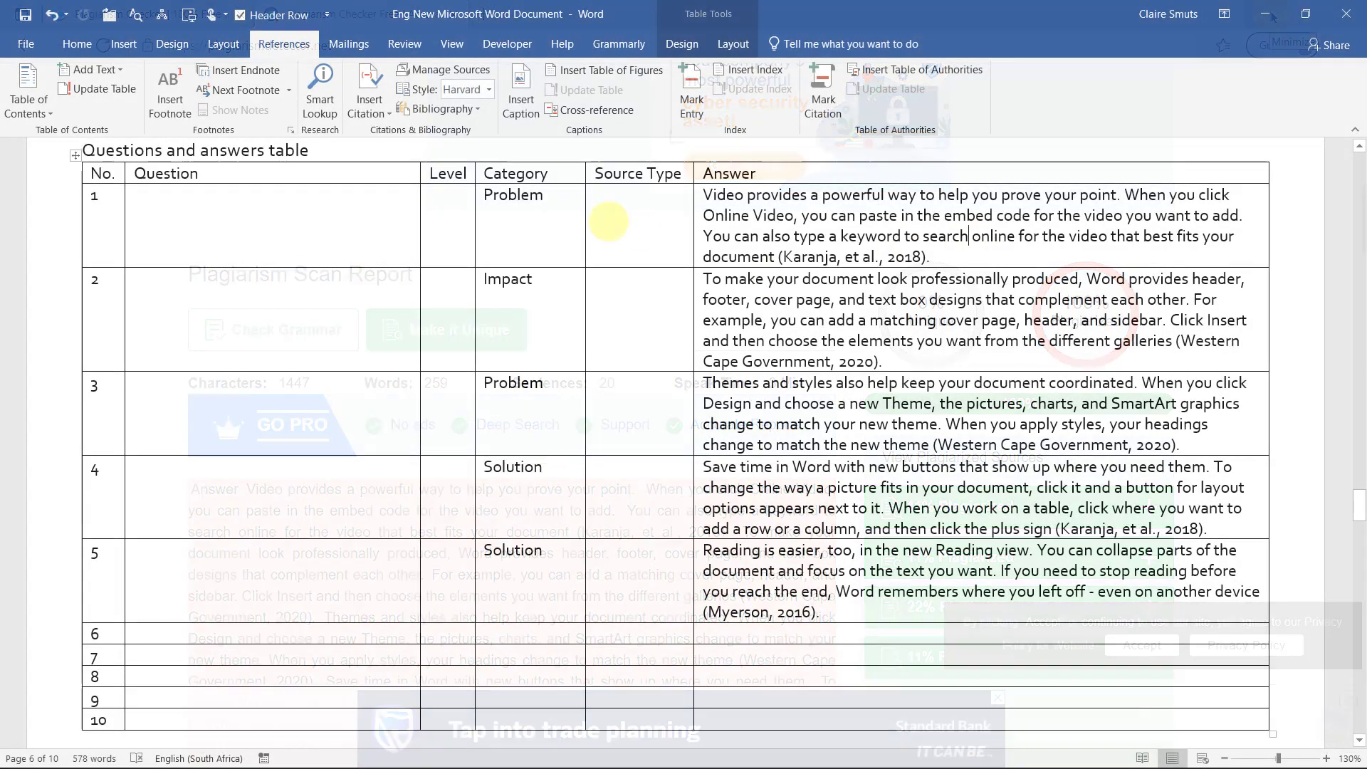
pyautogui.scroll(2, 719, 338)
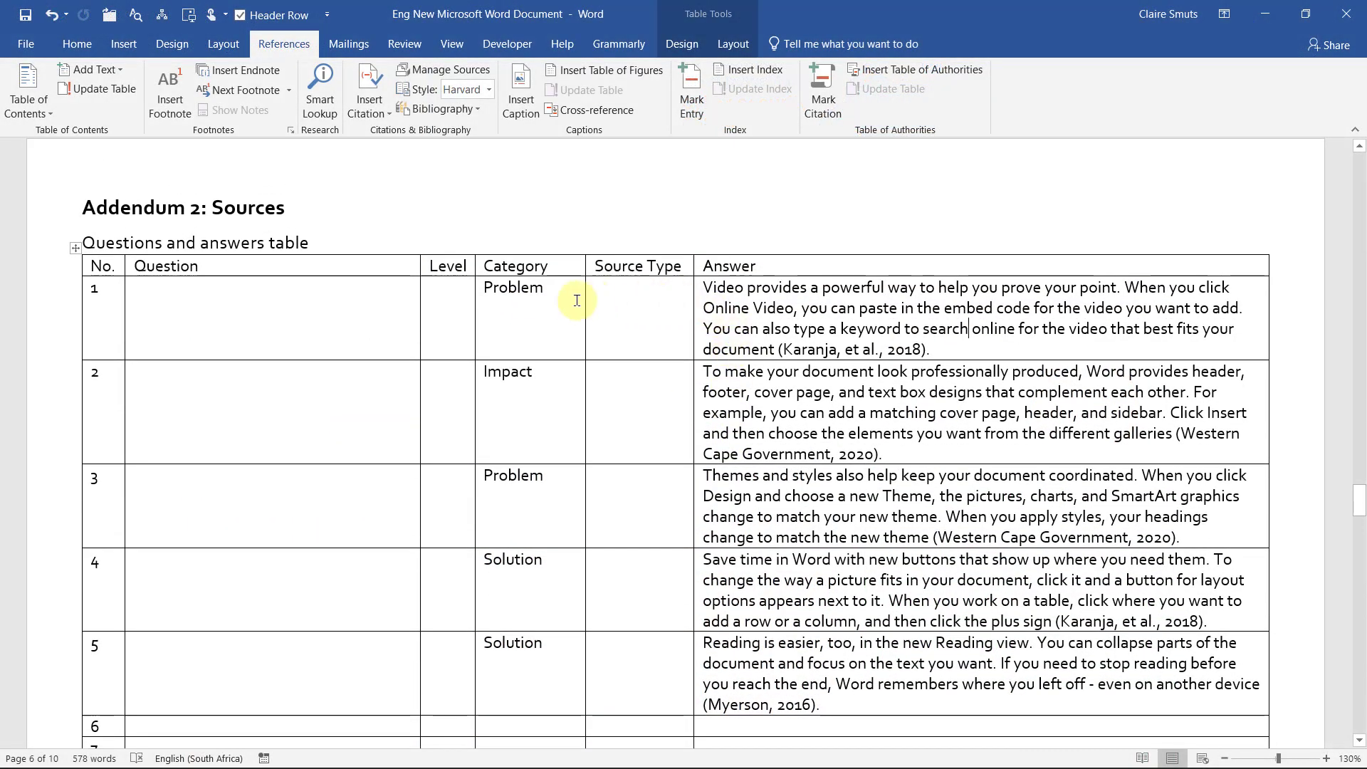
pyautogui.click(698, 291)
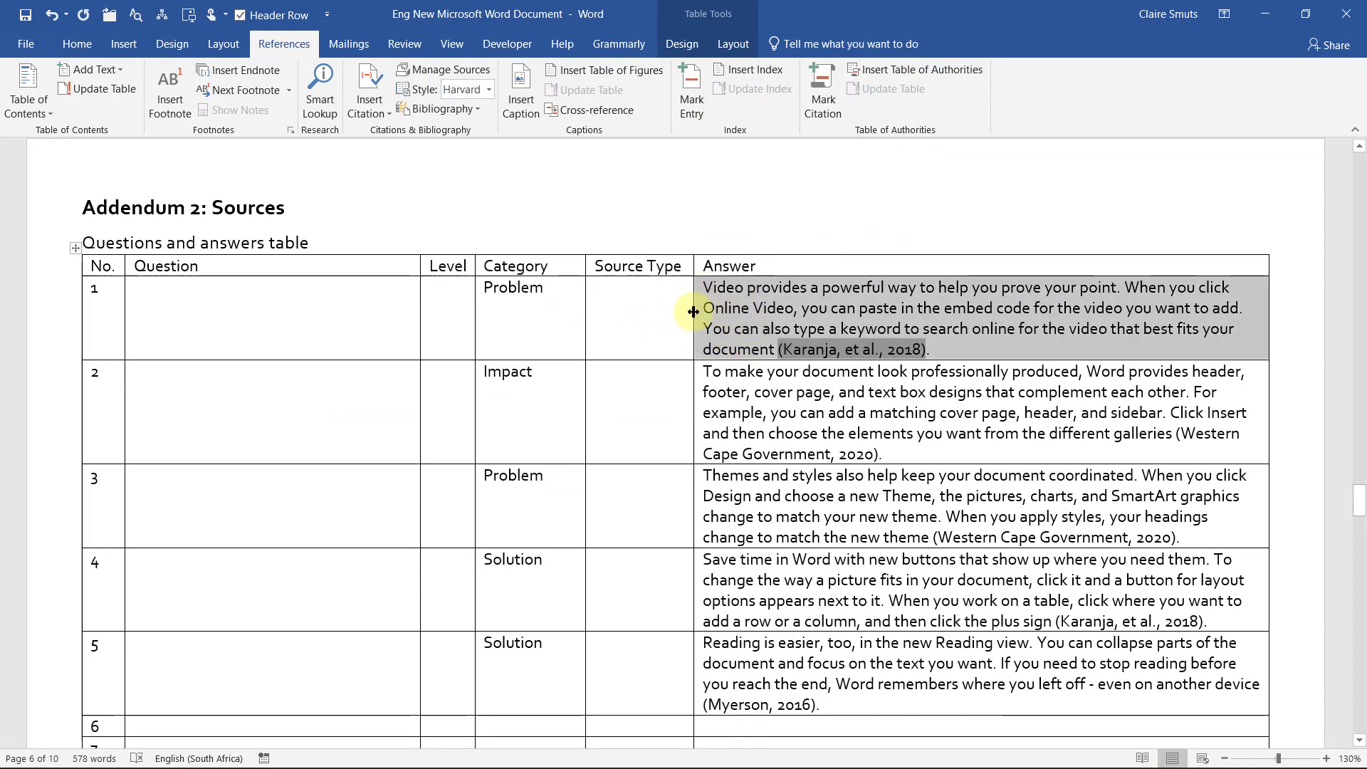
pyautogui.click(476, 299)
pyautogui.click(769, 306)
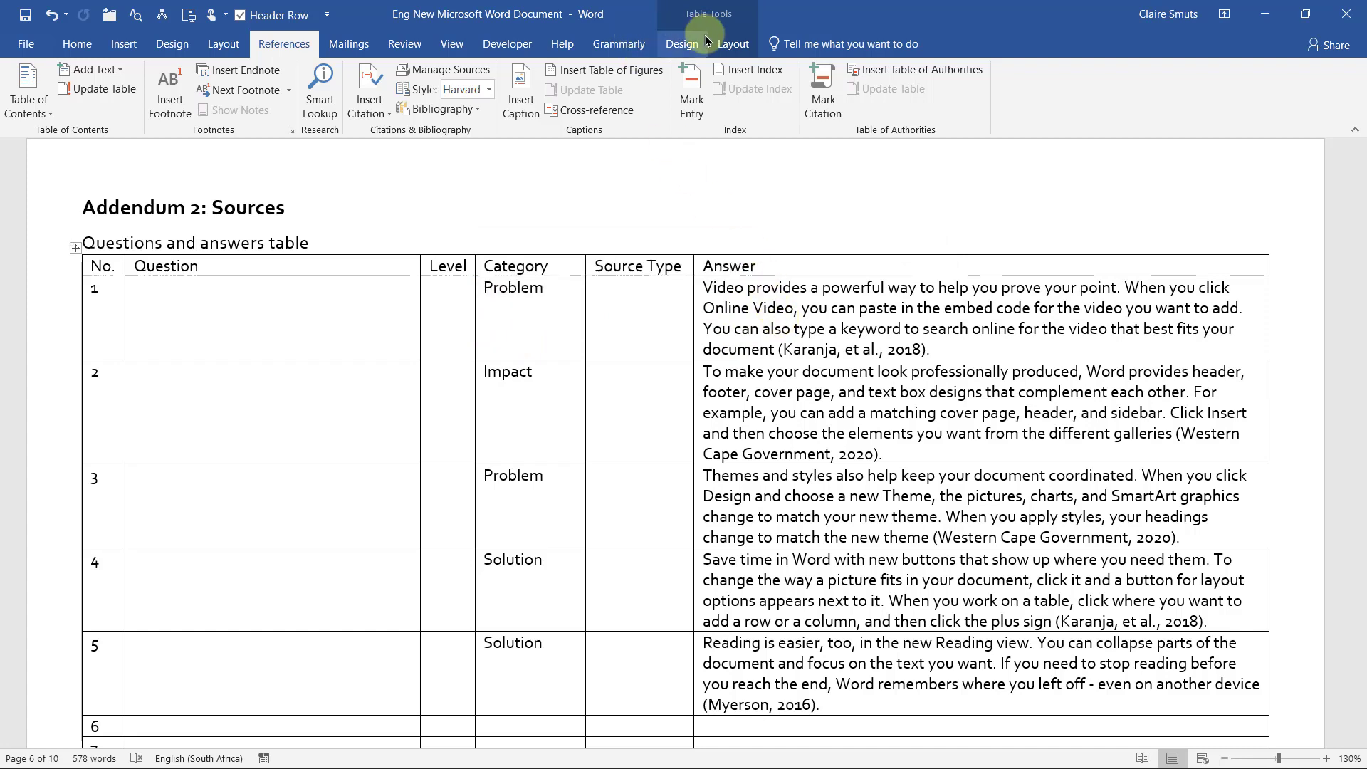
# - Show the Navigation Pane and jump via Discussion and Analysis to the Questions and answers table
pyautogui.click(452, 43)
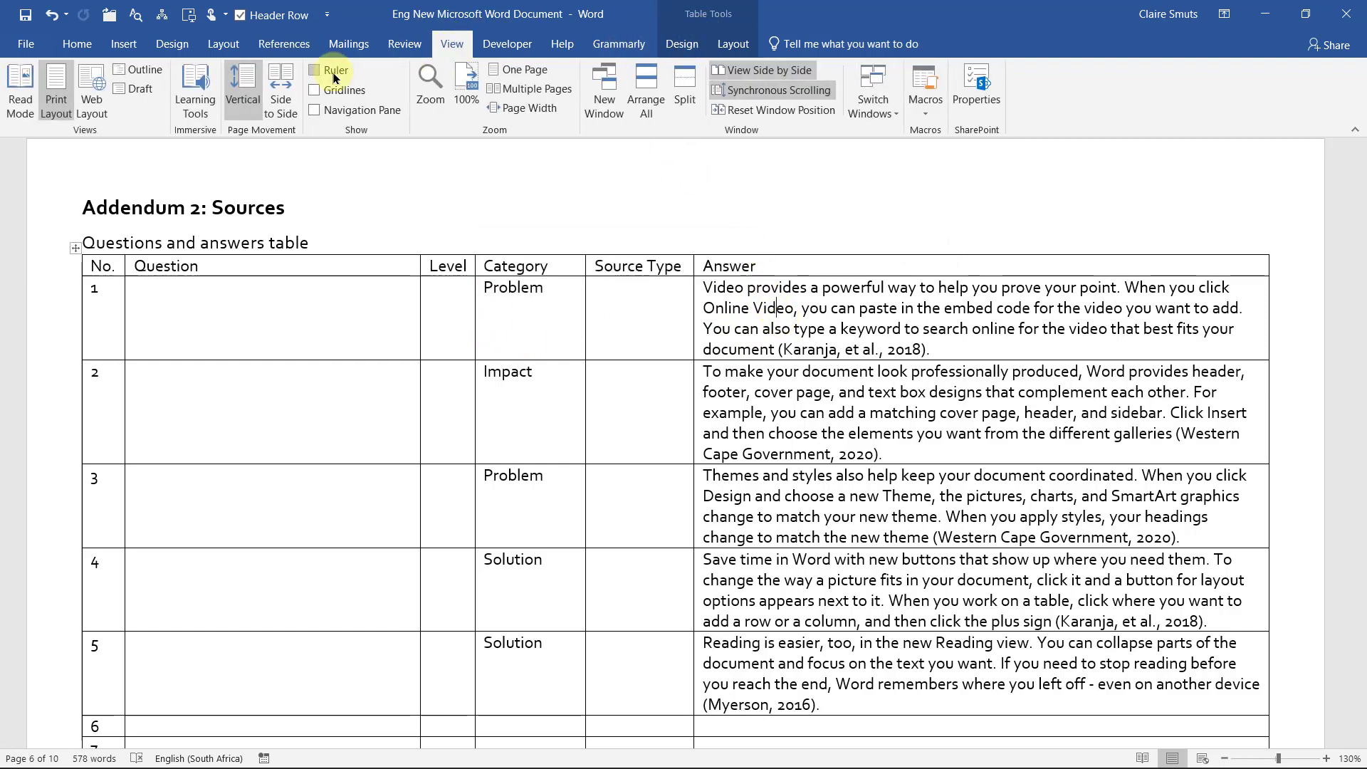
pyautogui.click(329, 114)
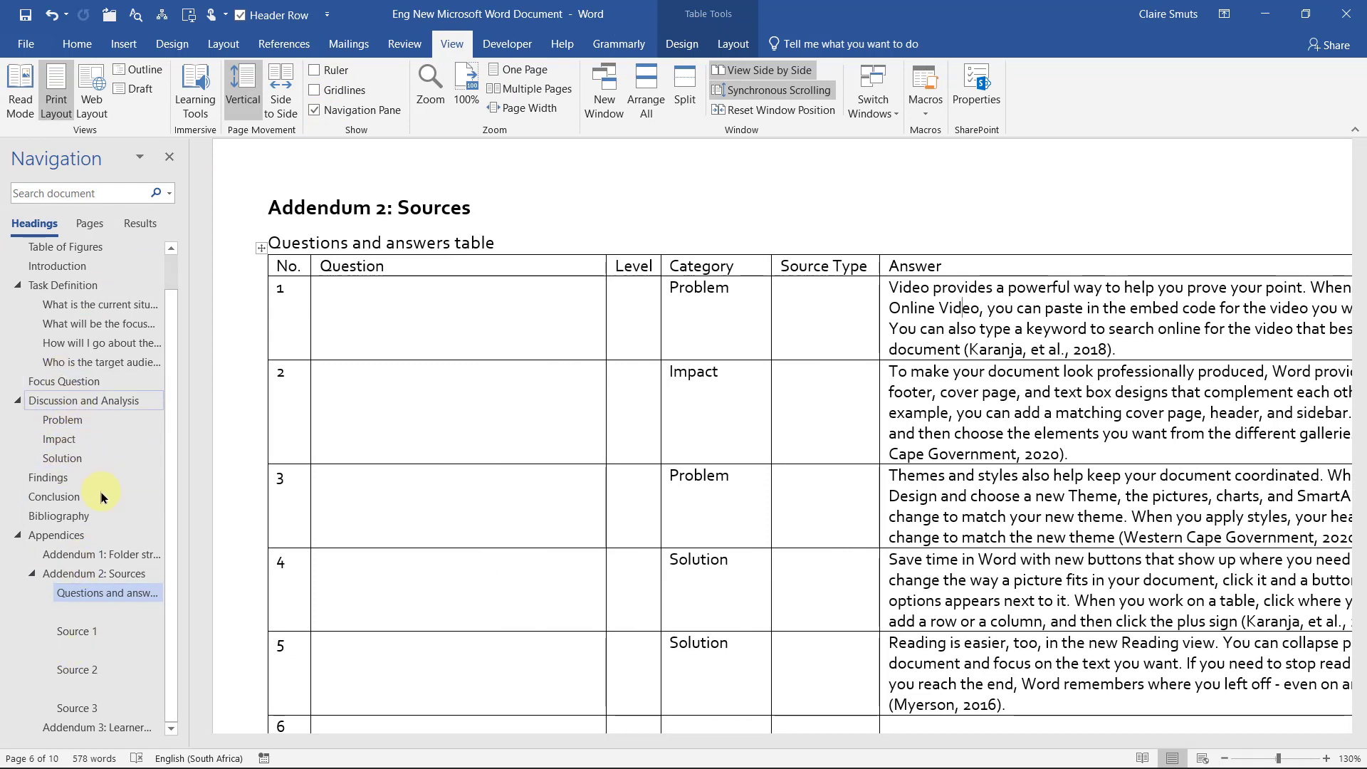
pyautogui.click(80, 402)
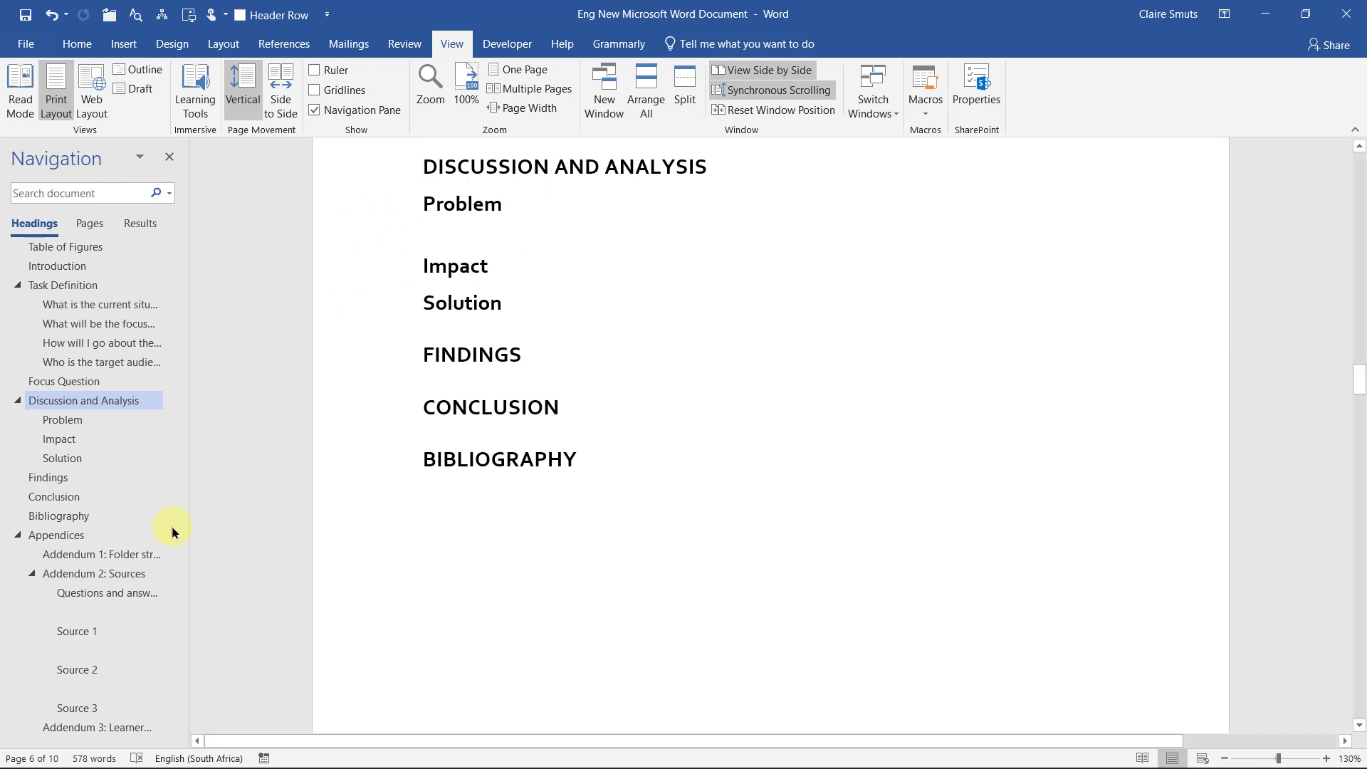
pyautogui.click(91, 592)
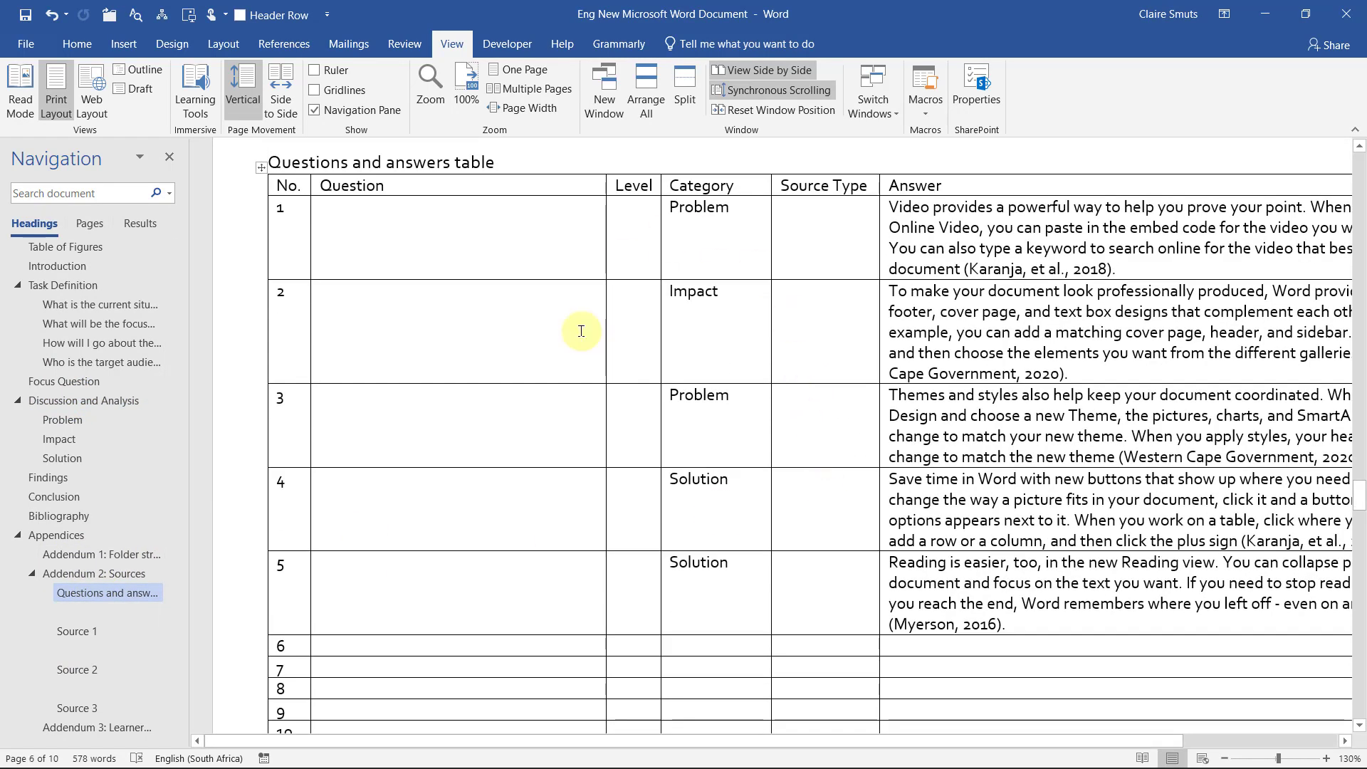
pyautogui.click(691, 171)
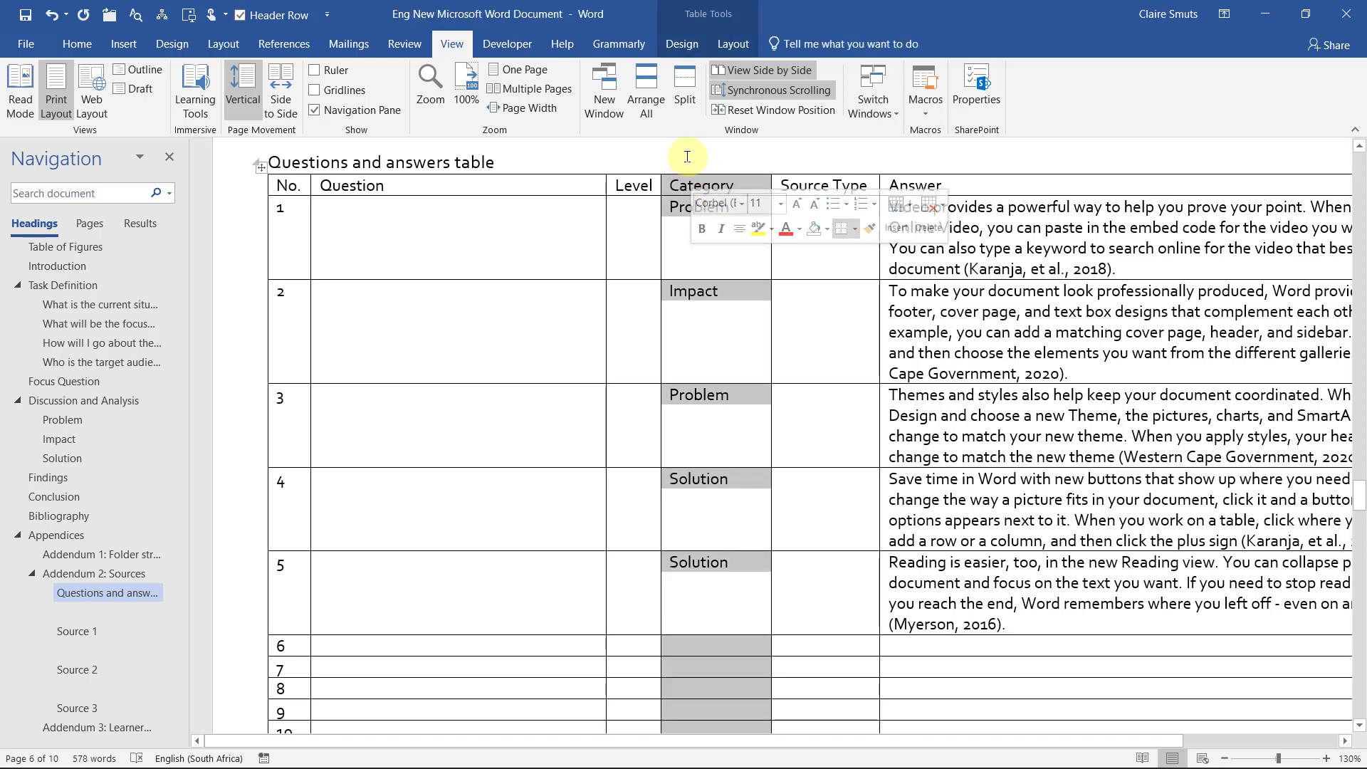
pyautogui.click(582, 191)
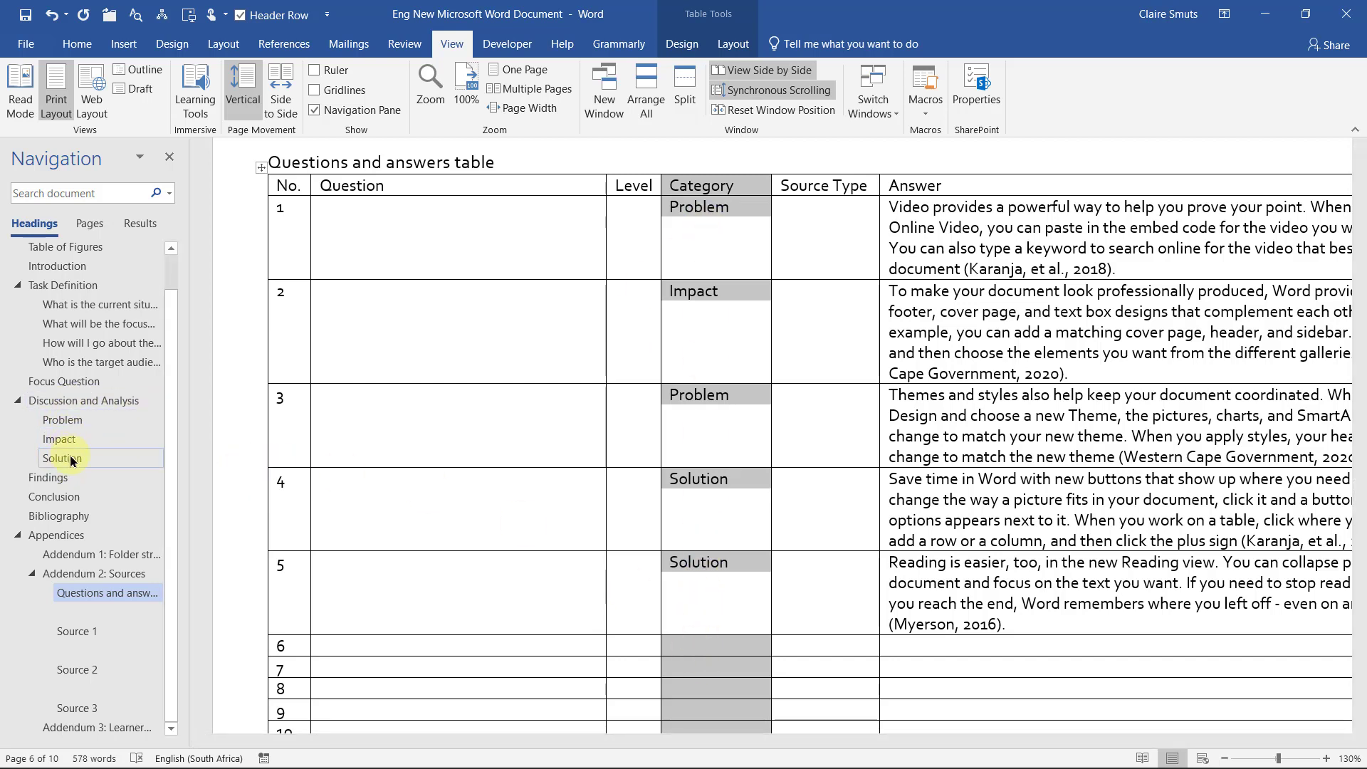
pyautogui.click(1035, 248)
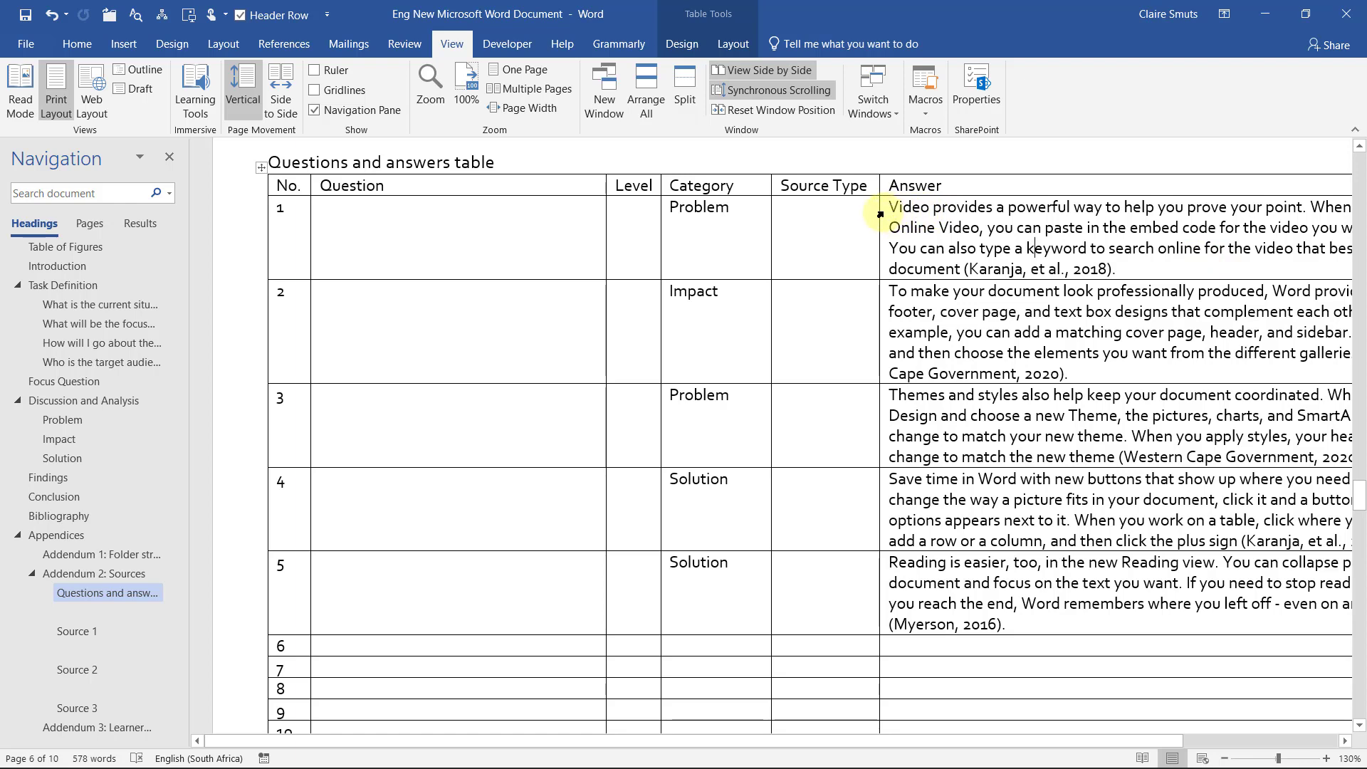
# - Copy row 1's answer cell with its (Karanja, et al., 2018) citation
pyautogui.click(880, 214)
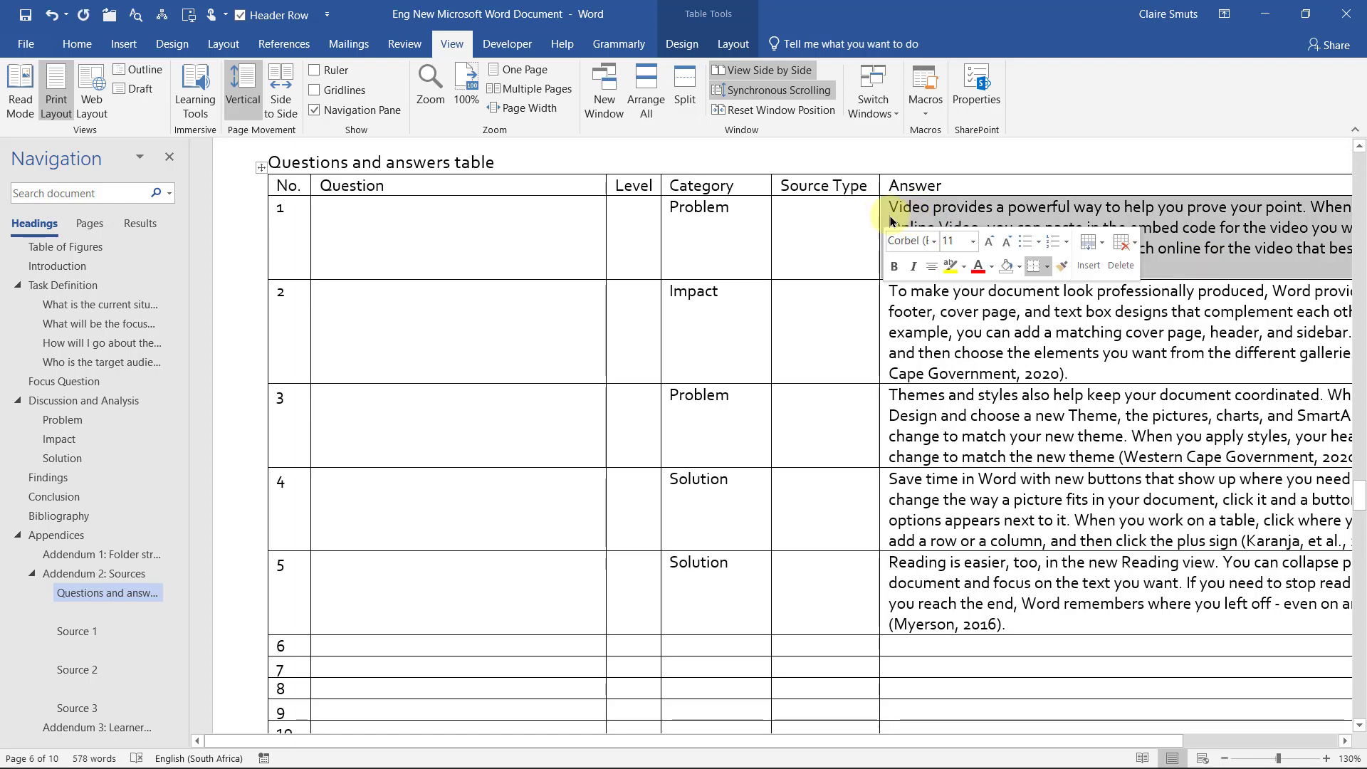
pyautogui.press('Left')
pyautogui.click(881, 214)
pyautogui.rightClick(924, 215)
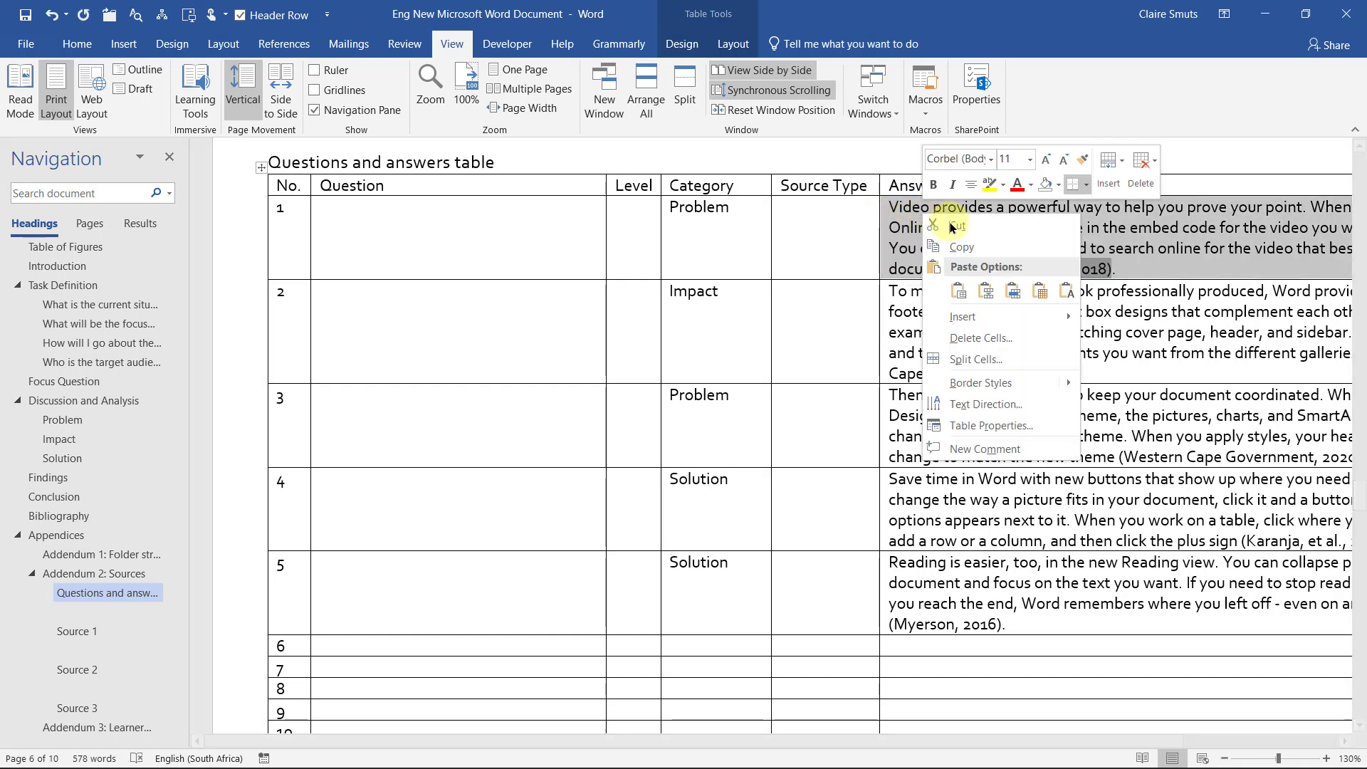
pyautogui.click(961, 246)
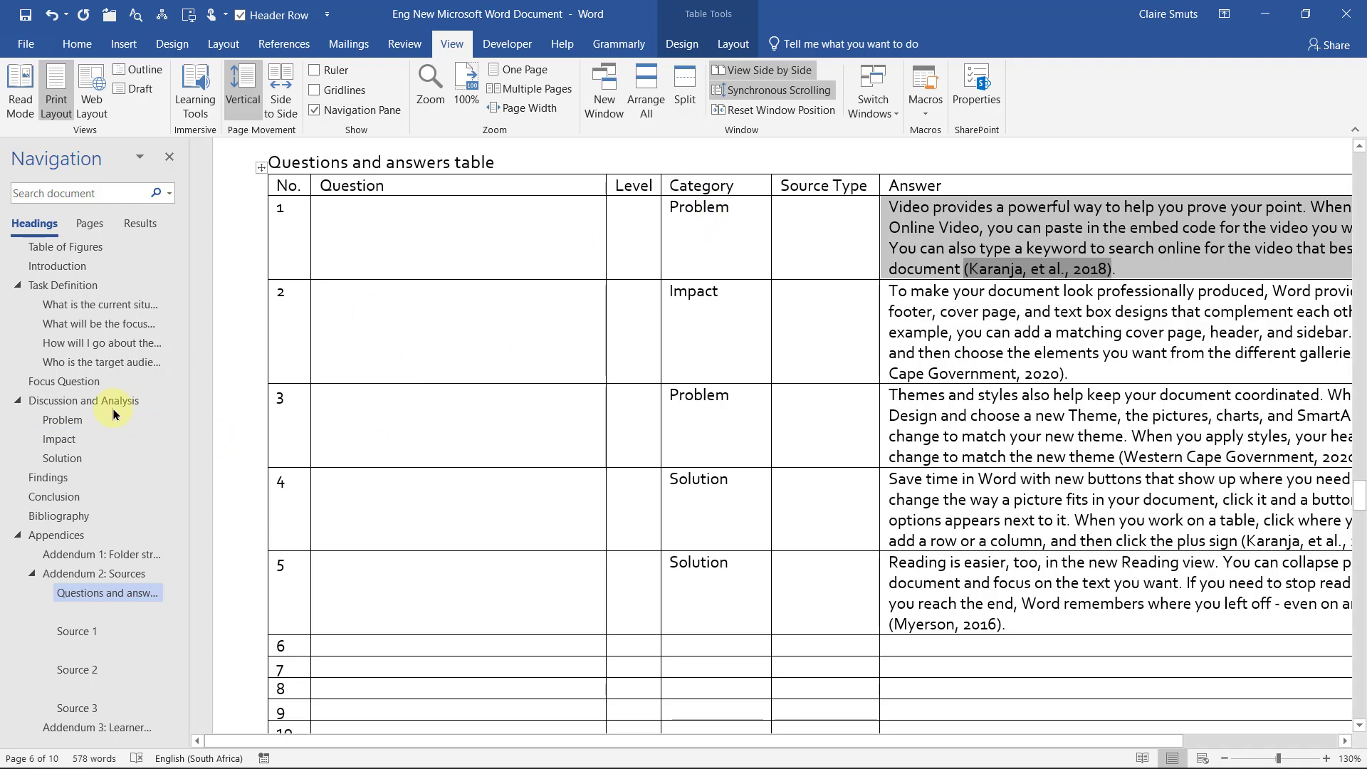
# - Paste that answer on the empty line under the Problem heading, keeping the citation intact
pyautogui.click(71, 420)
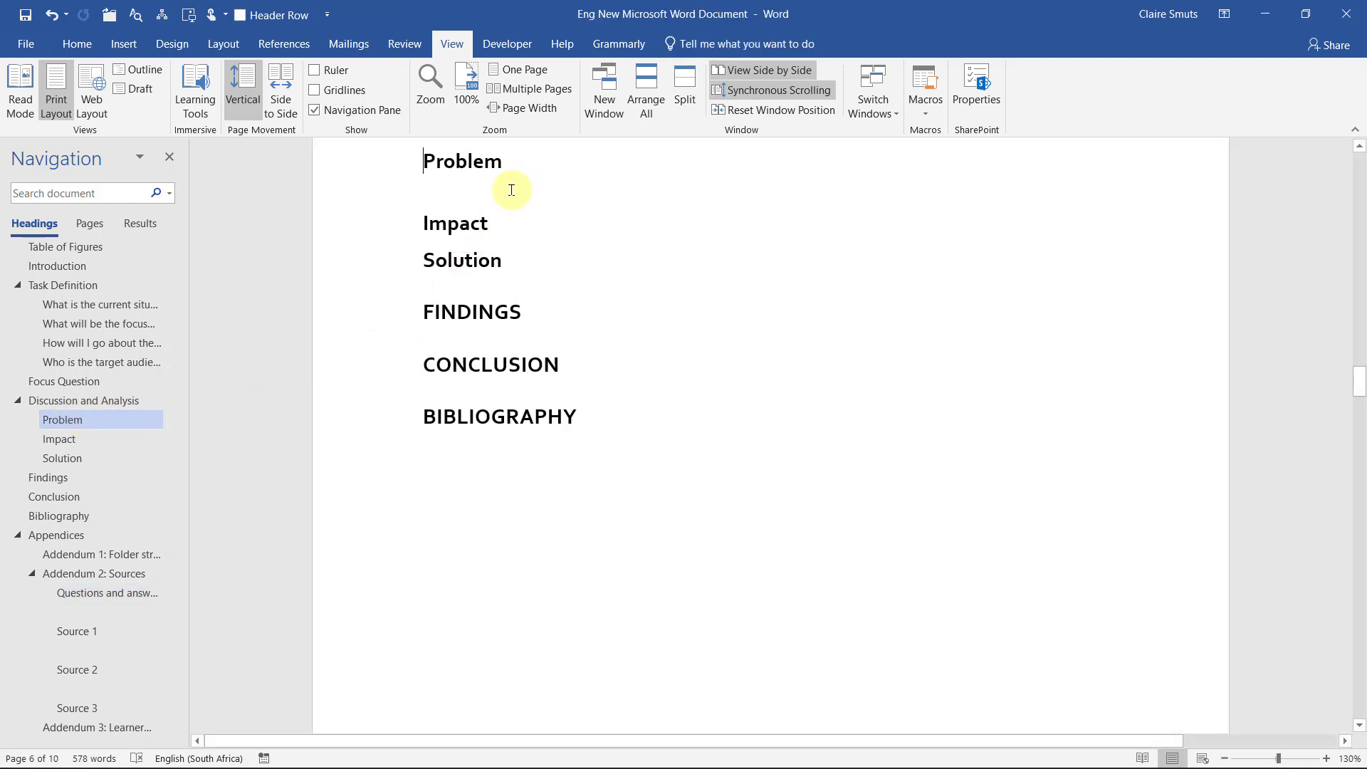
pyautogui.click(439, 192)
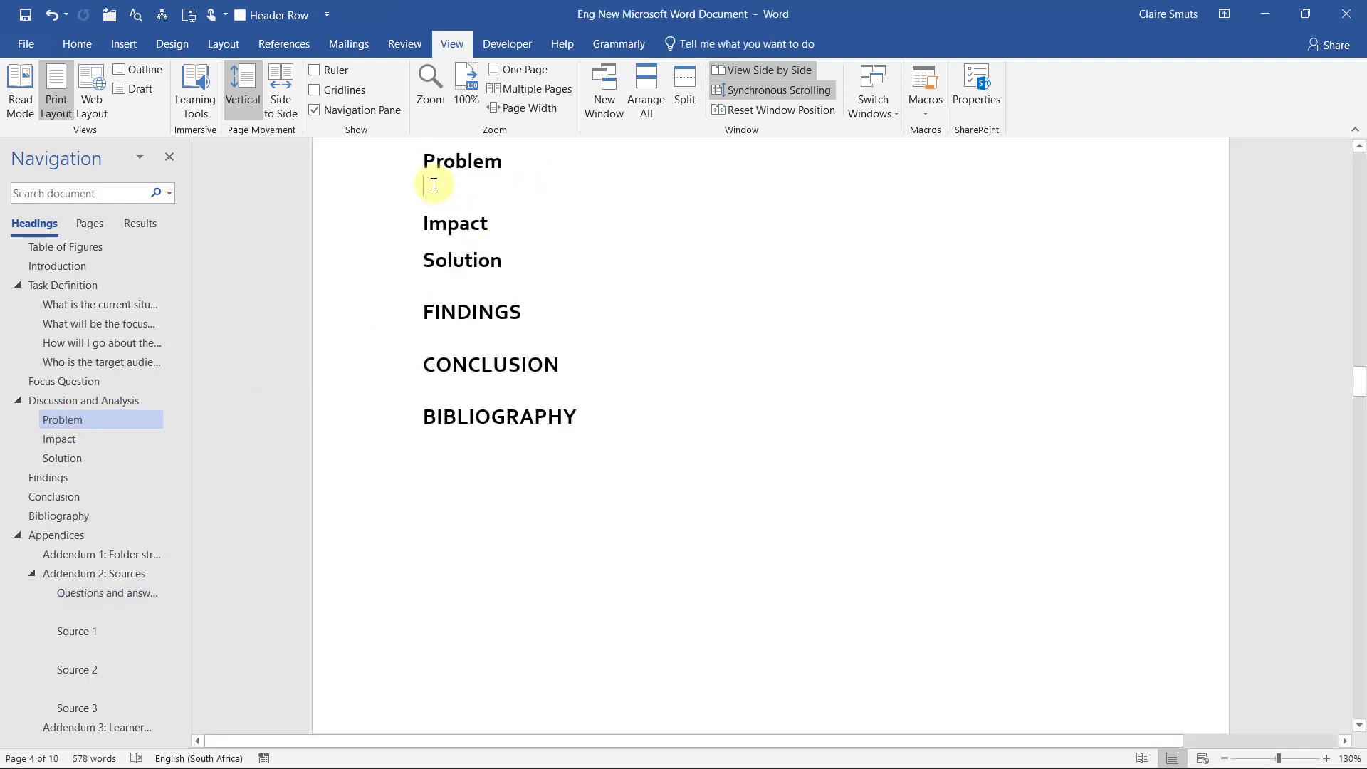
pyautogui.rightClick(433, 183)
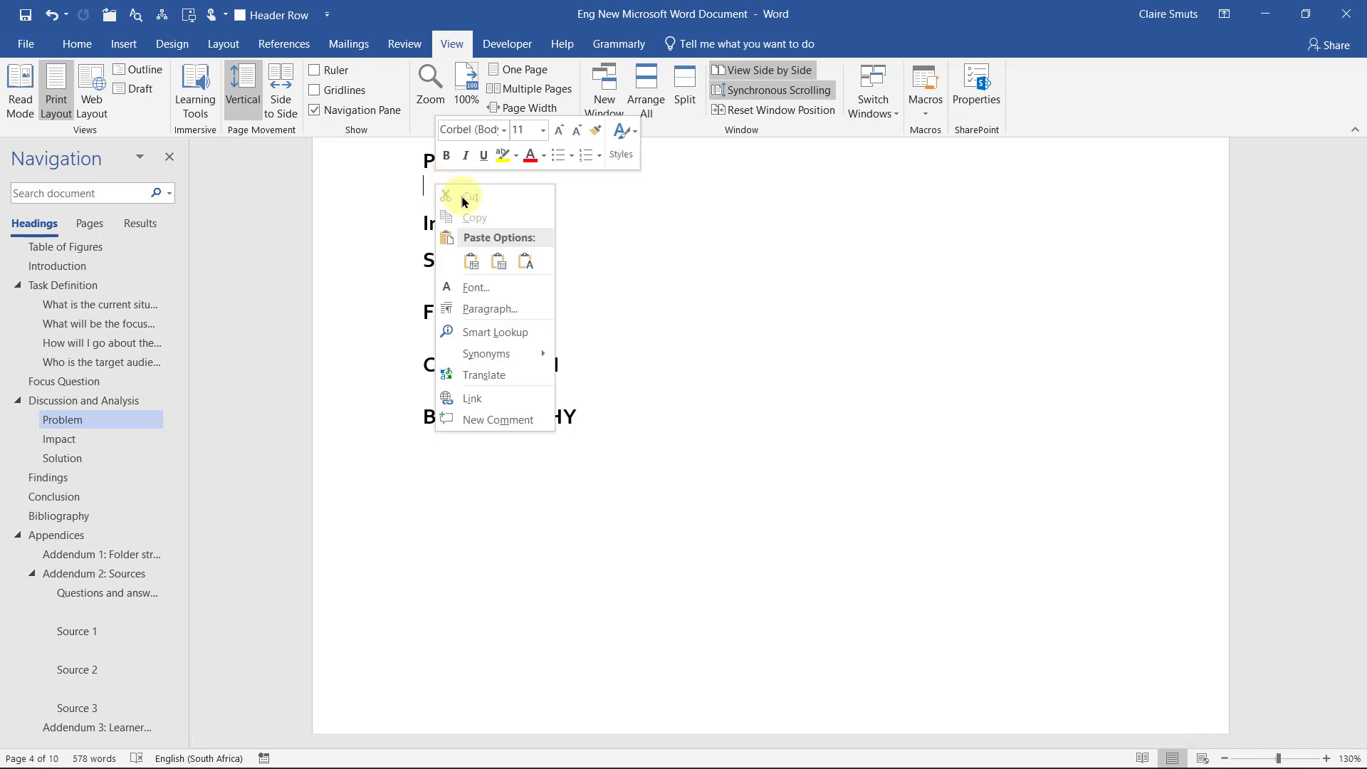
pyautogui.click(470, 262)
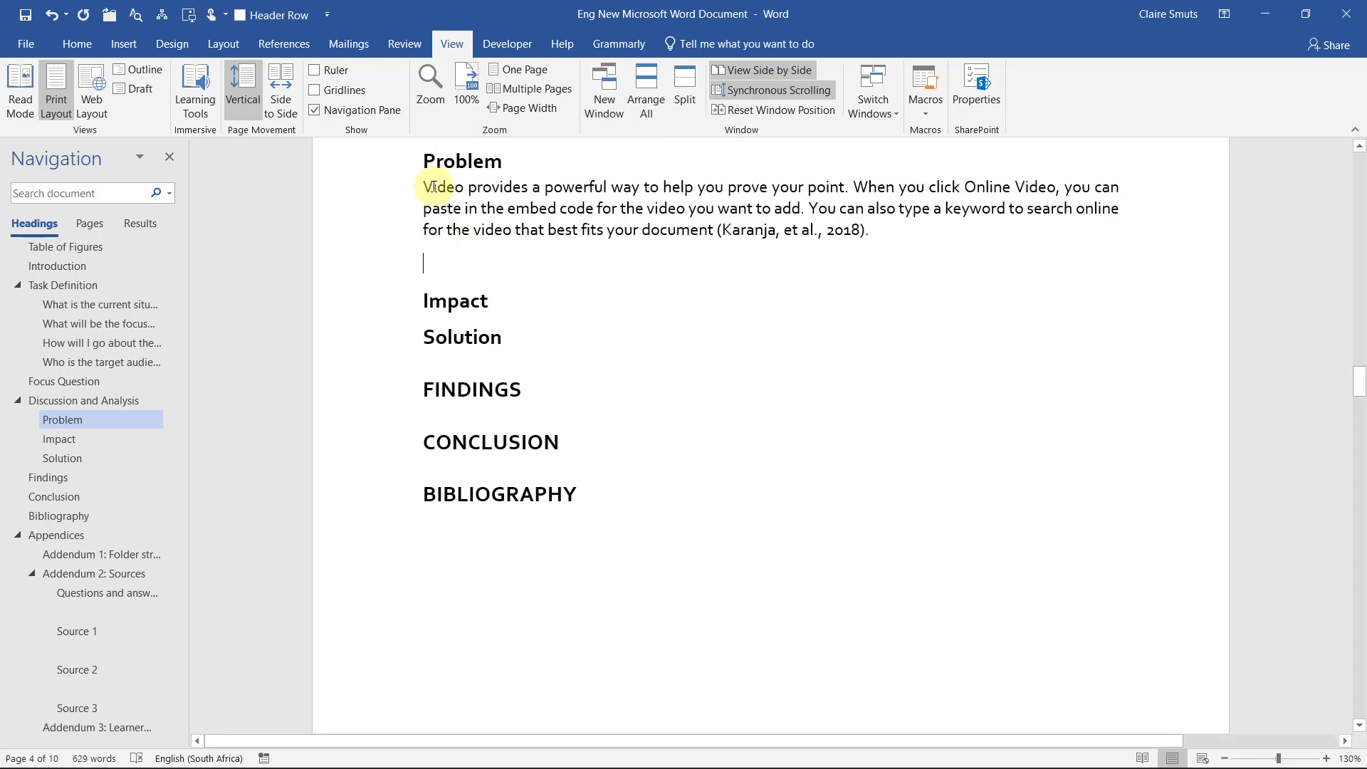
pyautogui.click(759, 226)
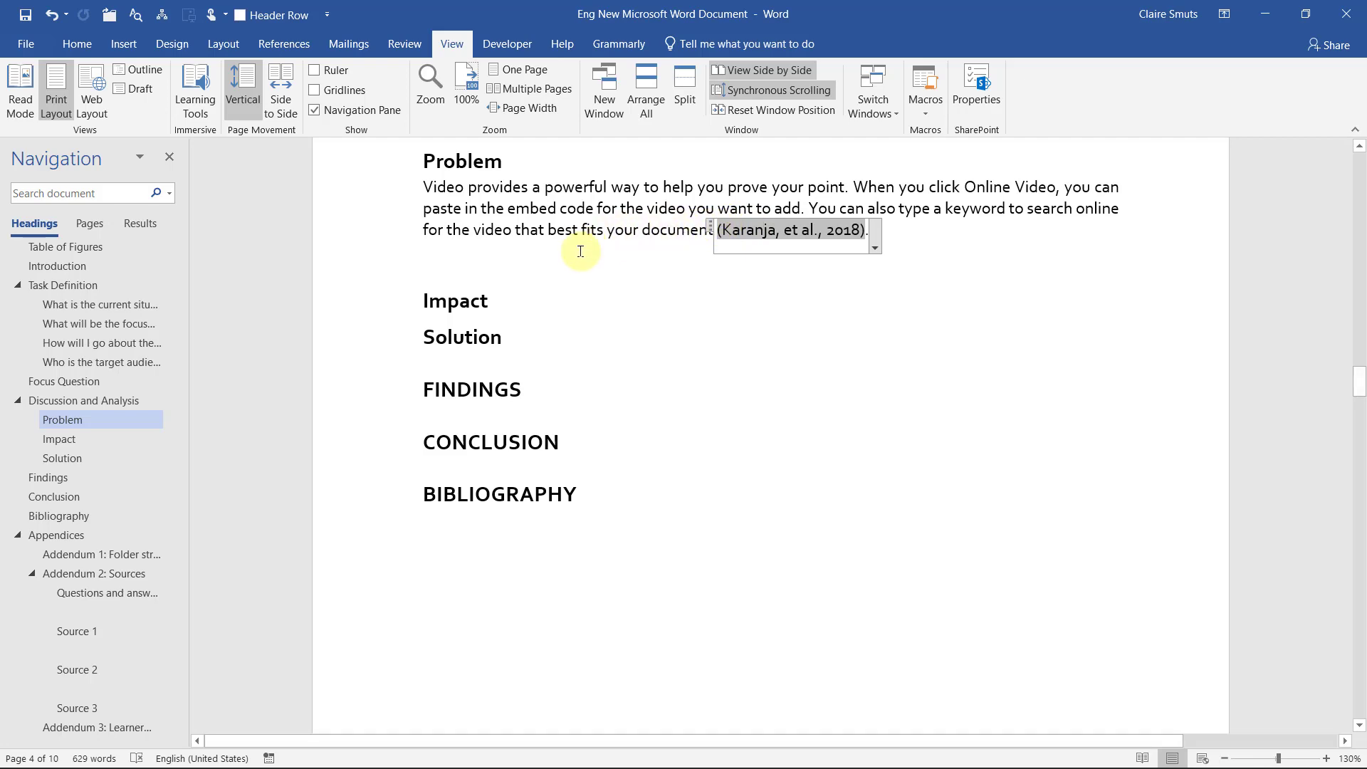
pyautogui.click(532, 260)
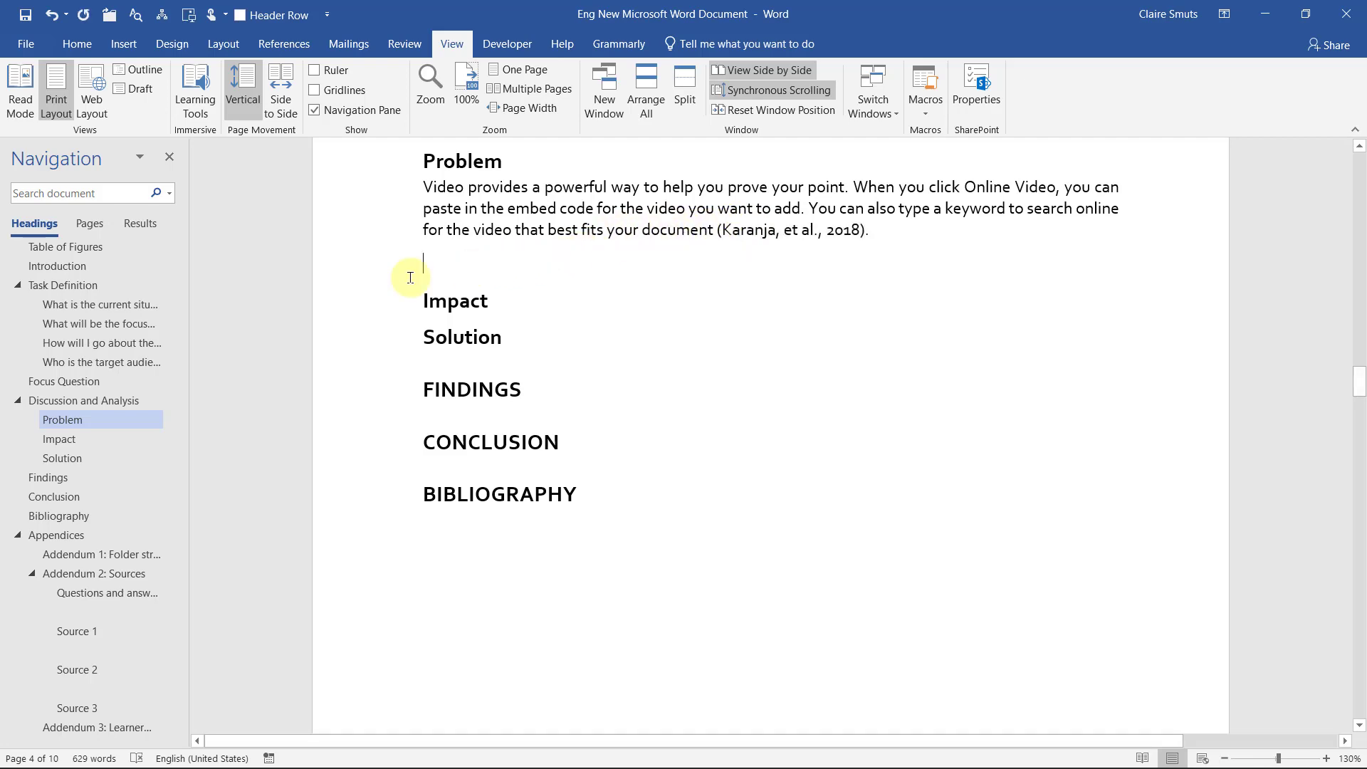
# - Copy row 2's cited Impact answer paragraph from the table
pyautogui.click(98, 593)
pyautogui.tripleClick(916, 318)
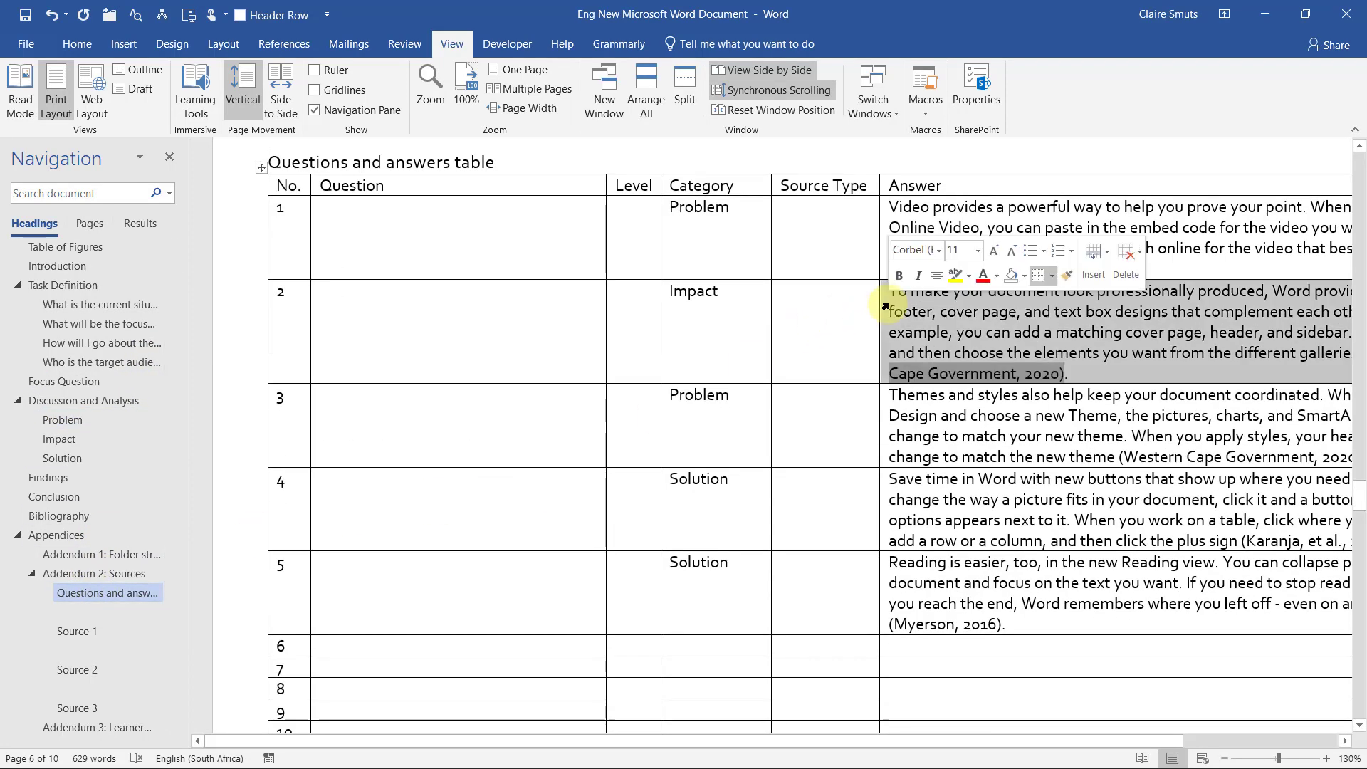
pyautogui.rightClick(918, 315)
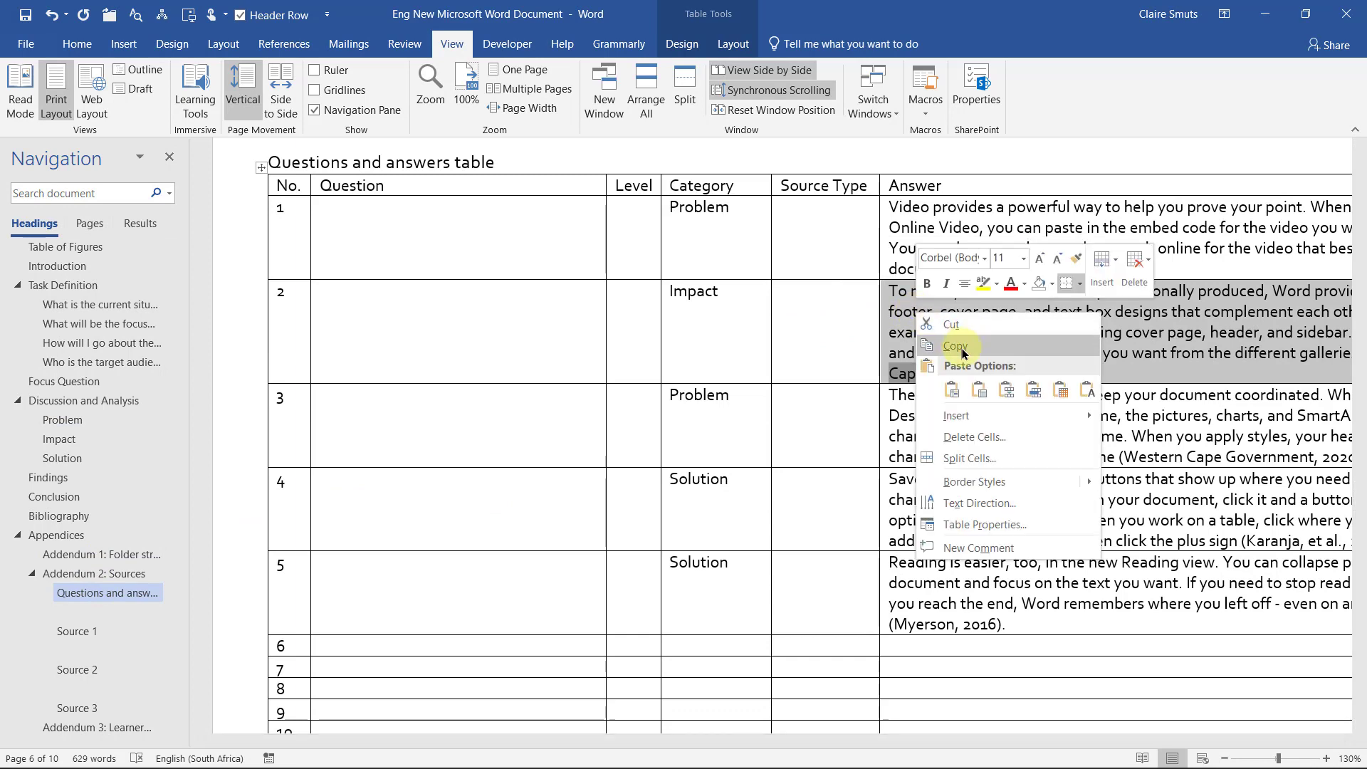
pyautogui.click(960, 348)
# - Paste the cited paragraph on a new blank line under the Impact heading
pyautogui.click(71, 442)
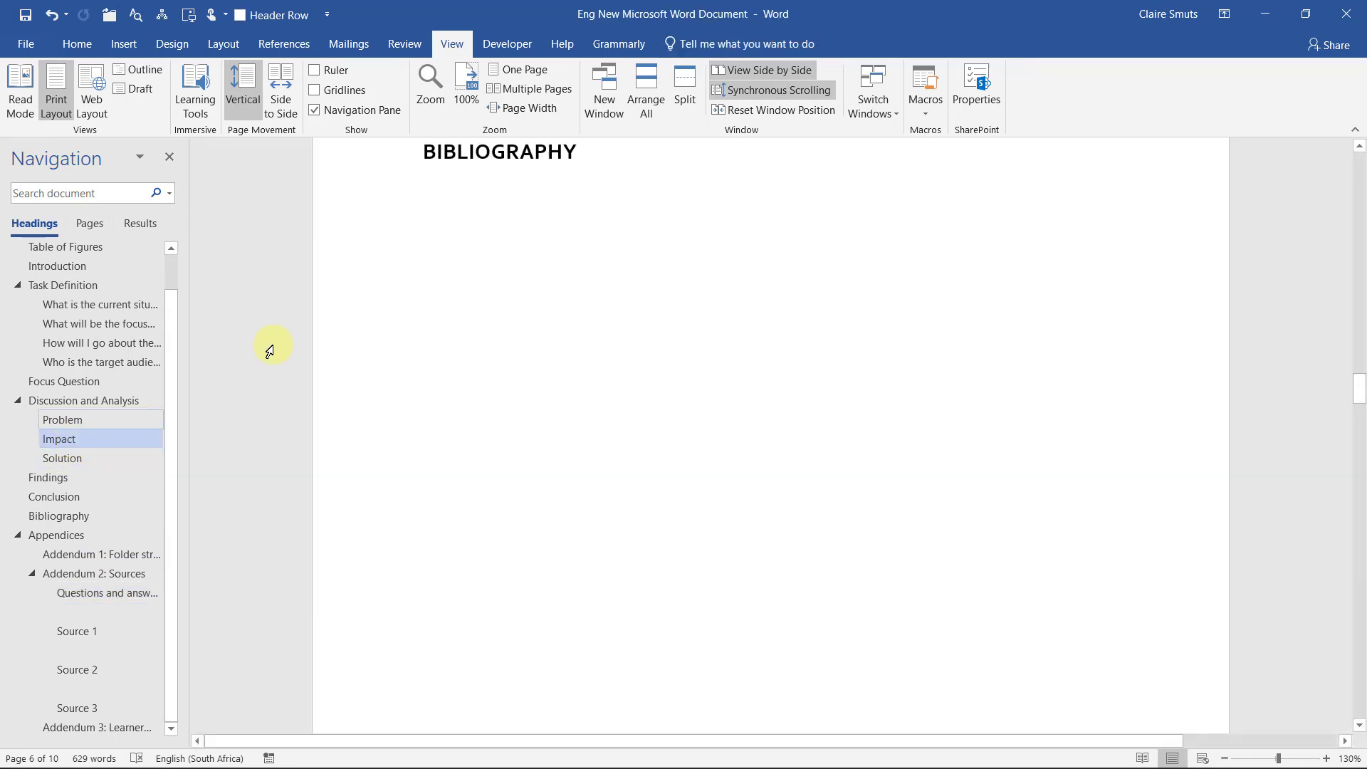
pyautogui.click(516, 158)
pyautogui.press('Return')
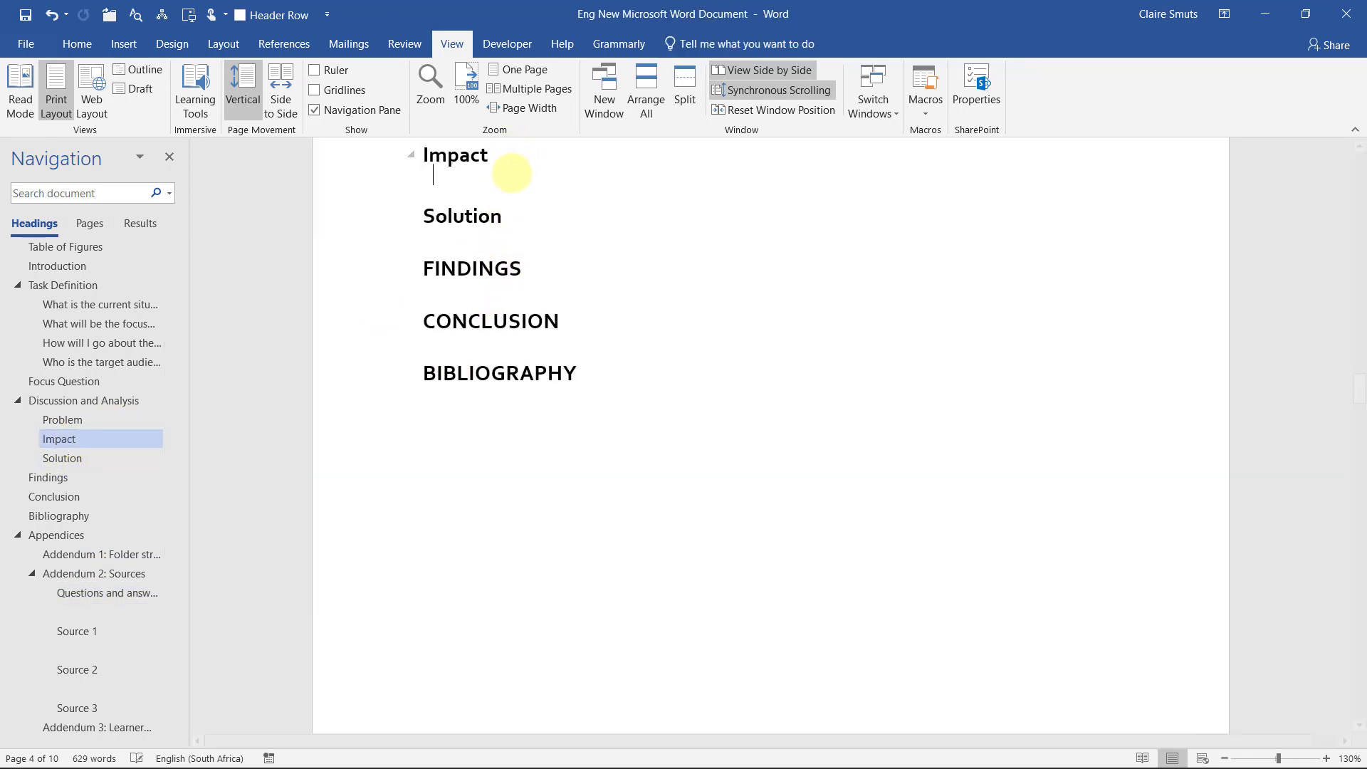
pyautogui.rightClick(446, 183)
pyautogui.click(476, 260)
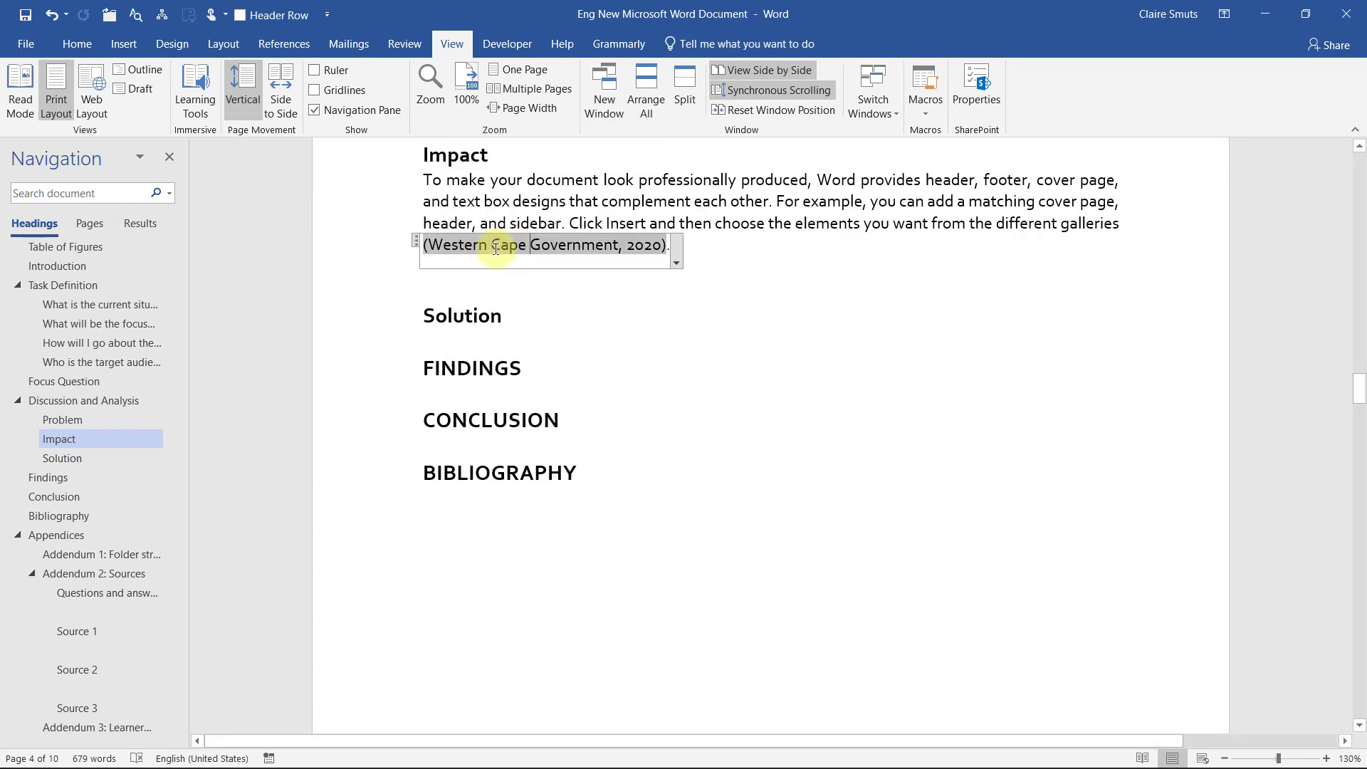
pyautogui.click(491, 201)
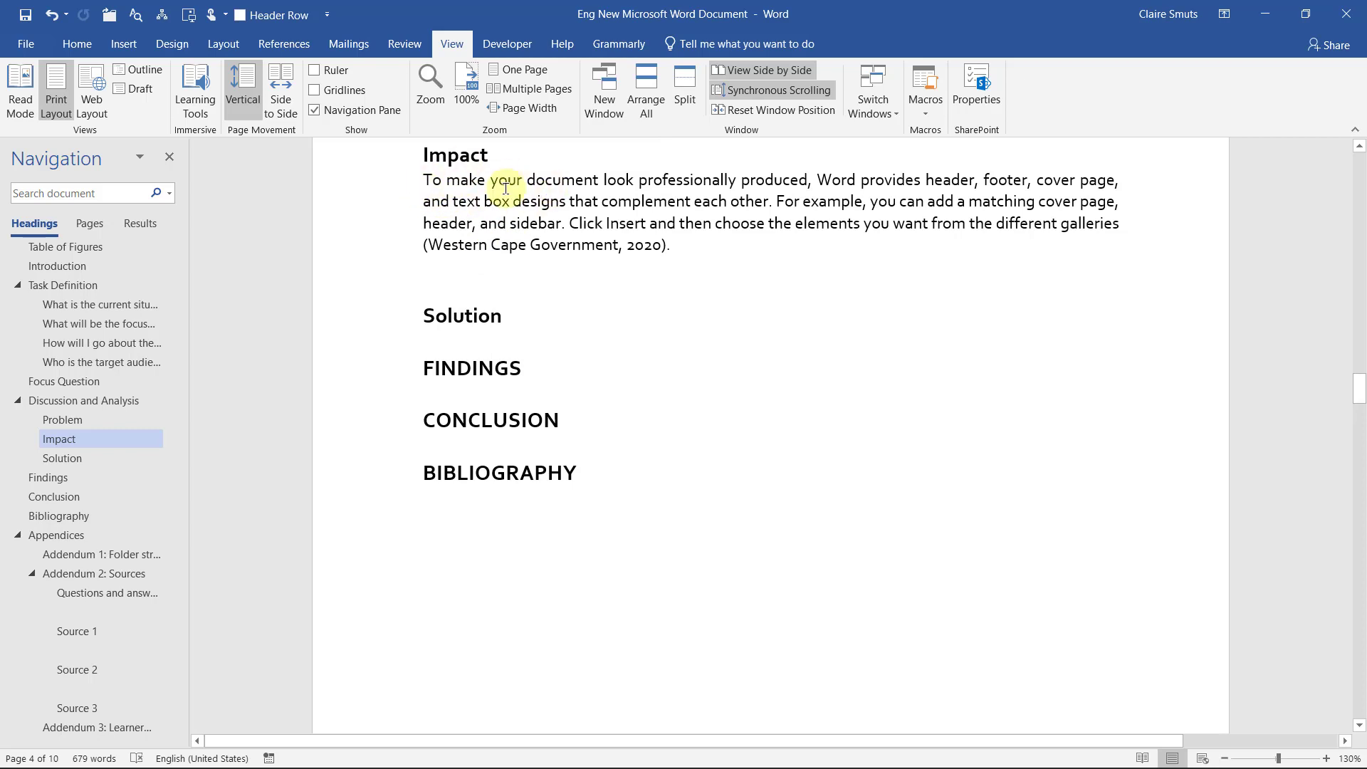
pyautogui.click(77, 43)
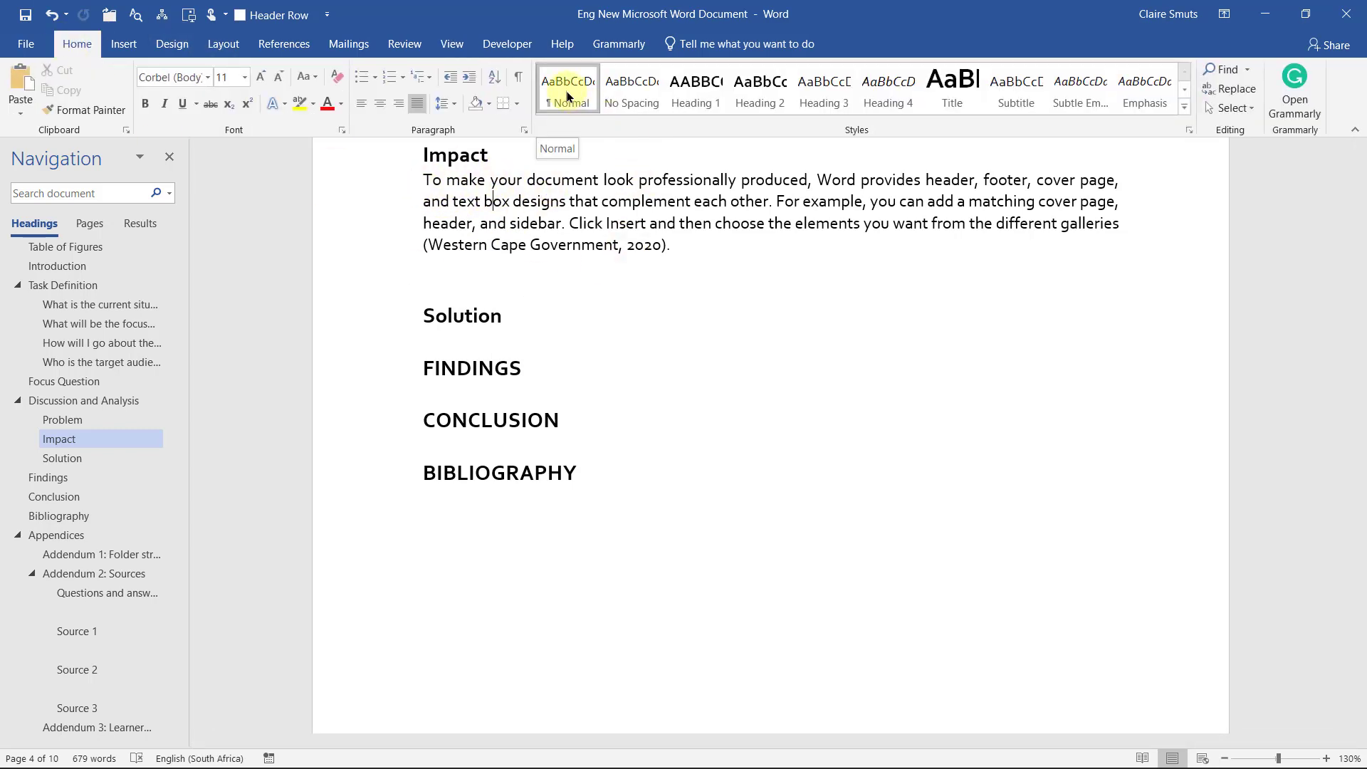
pyautogui.click(762, 245)
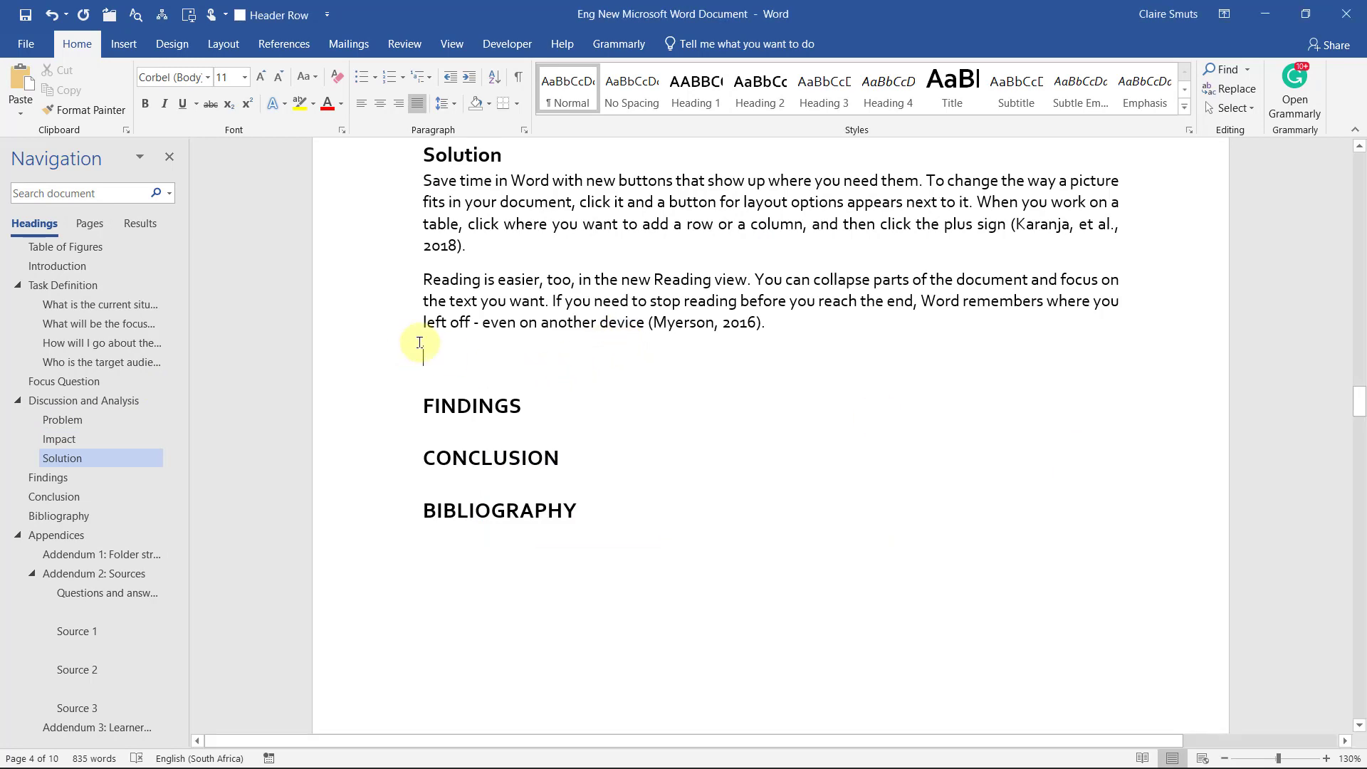
# - Delete the empty paragraphs above FINDINGS, Solution and Impact using the formatting marks
pyautogui.scroll(5, 569, 385)
pyautogui.click(520, 77)
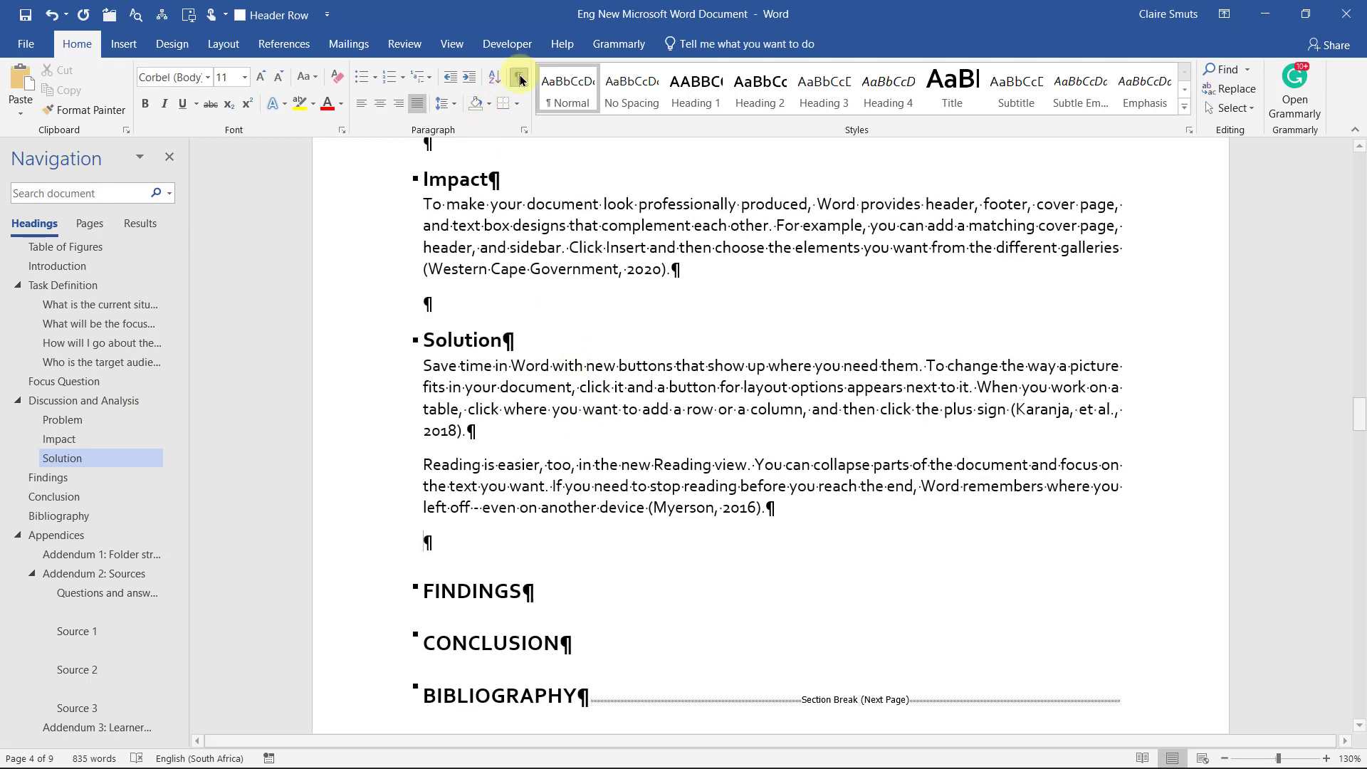
pyautogui.click(386, 550)
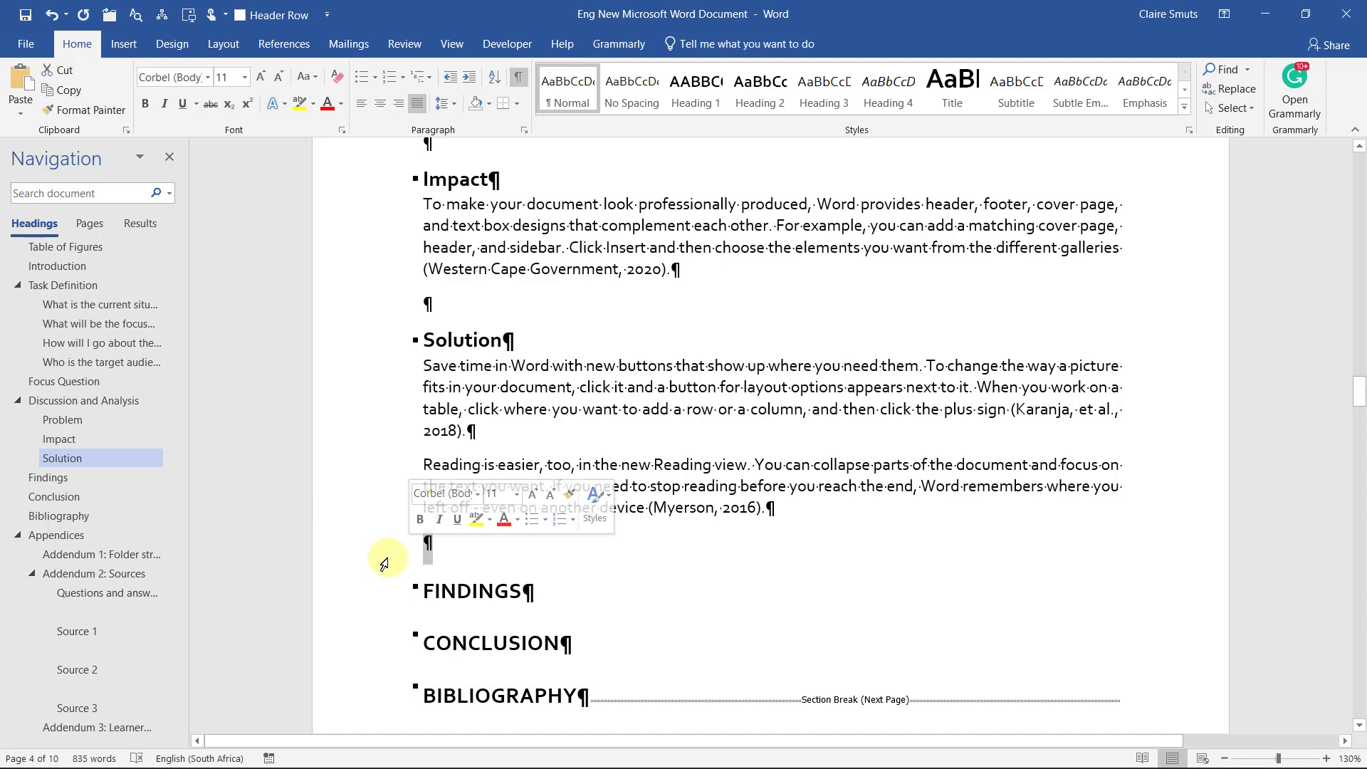
pyautogui.press('Delete')
pyautogui.click(393, 302)
pyautogui.press('Delete')
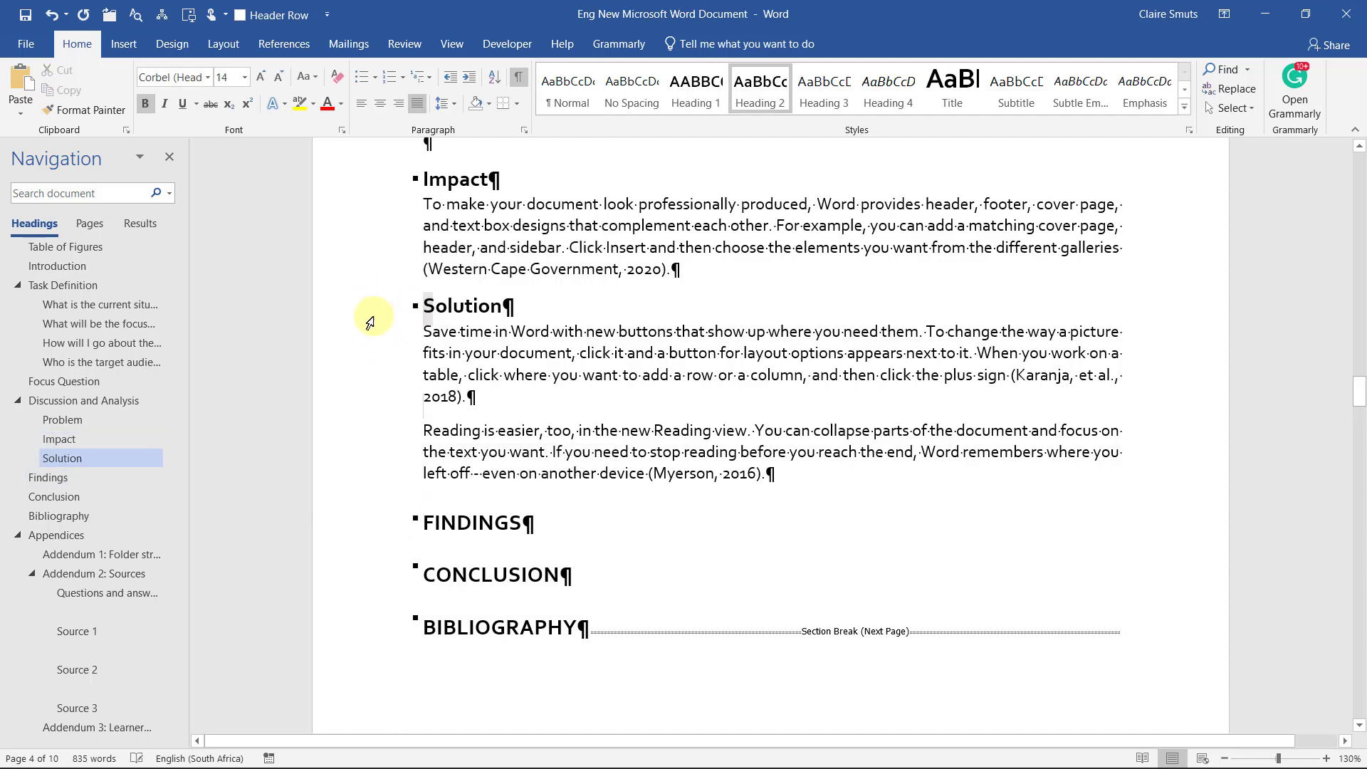
pyautogui.scroll(2, 391, 378)
pyautogui.click(372, 246)
pyautogui.press('Delete')
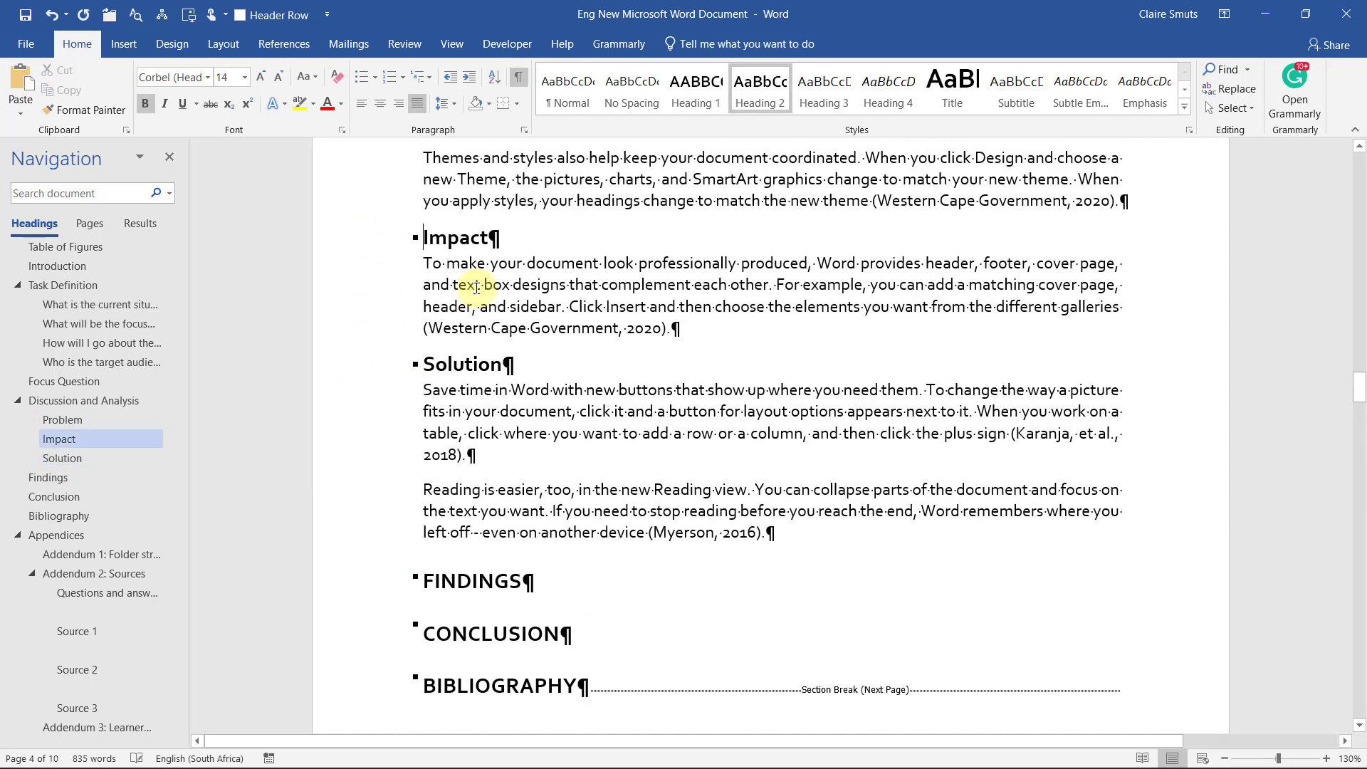
pyautogui.click(519, 77)
# - Add an empty paragraph after the BIBLIOGRAPHY heading
pyautogui.scroll(-3, 586, 354)
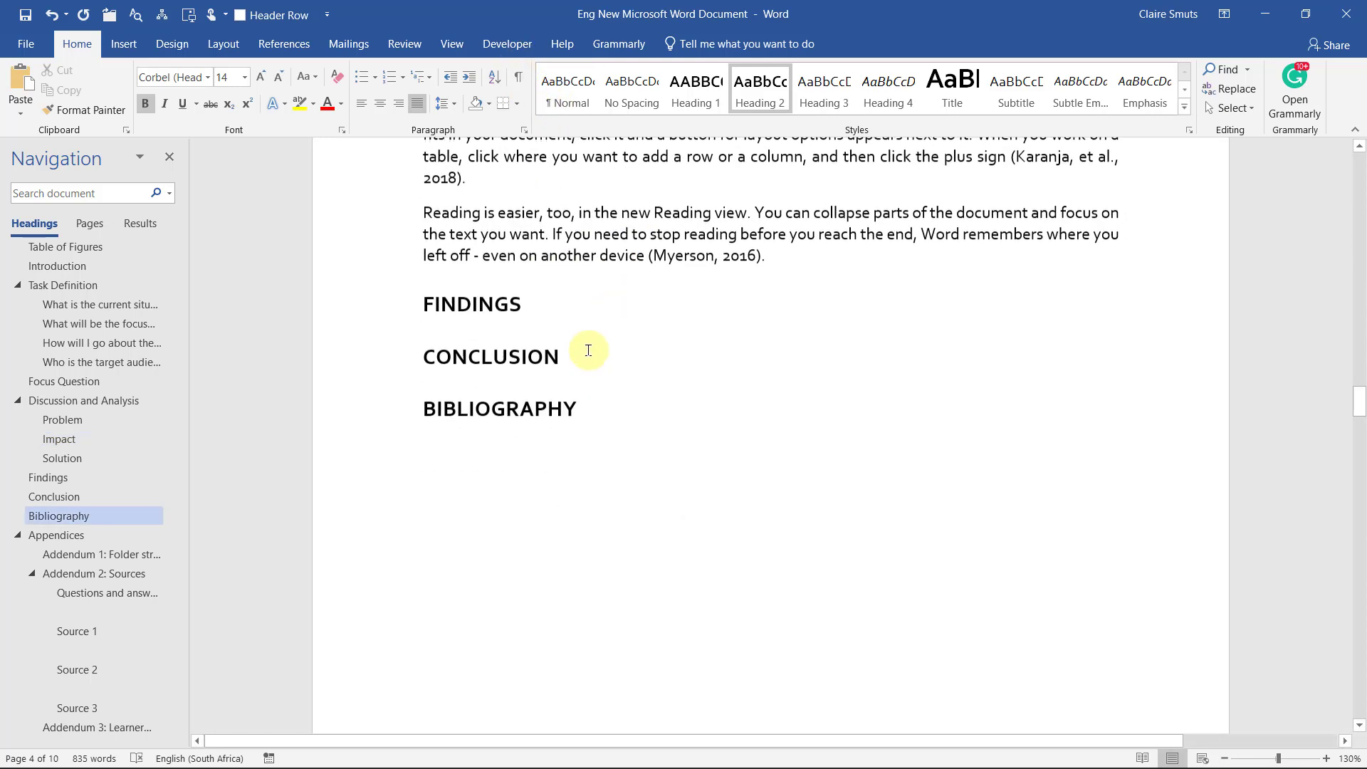
pyautogui.click(577, 410)
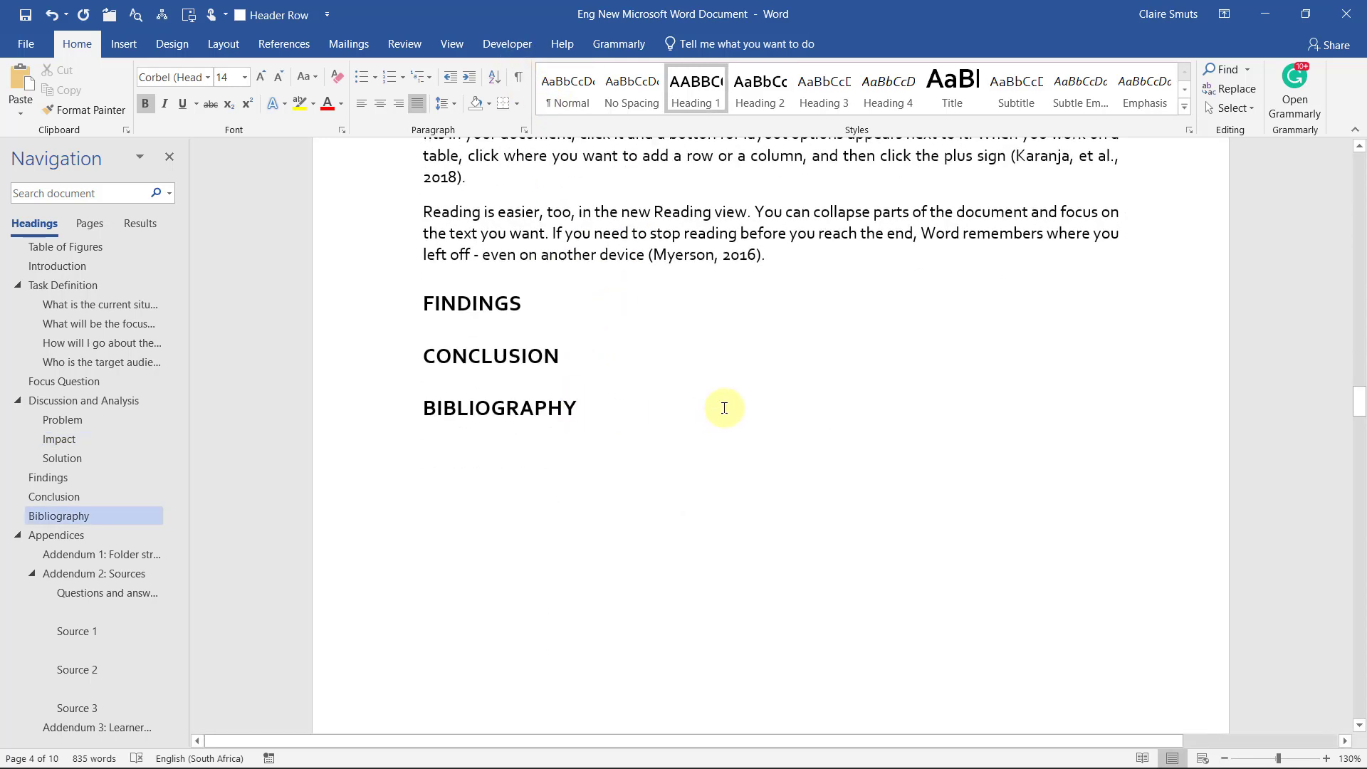
pyautogui.press('Return')
# - Insert an automatic Harvard bibliography of the three cited sources under the BIBLIOGRAPHY heading
pyautogui.click(284, 44)
pyautogui.click(430, 108)
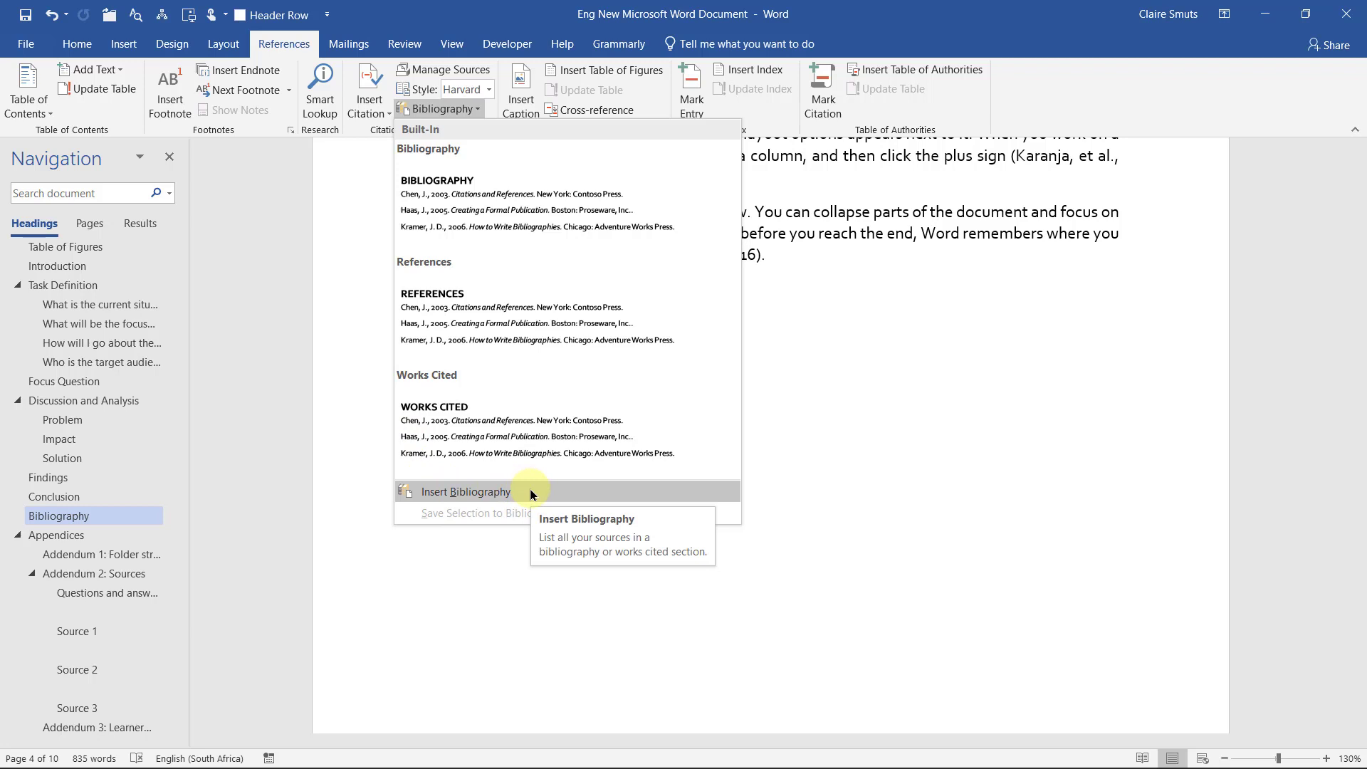
pyautogui.click(530, 493)
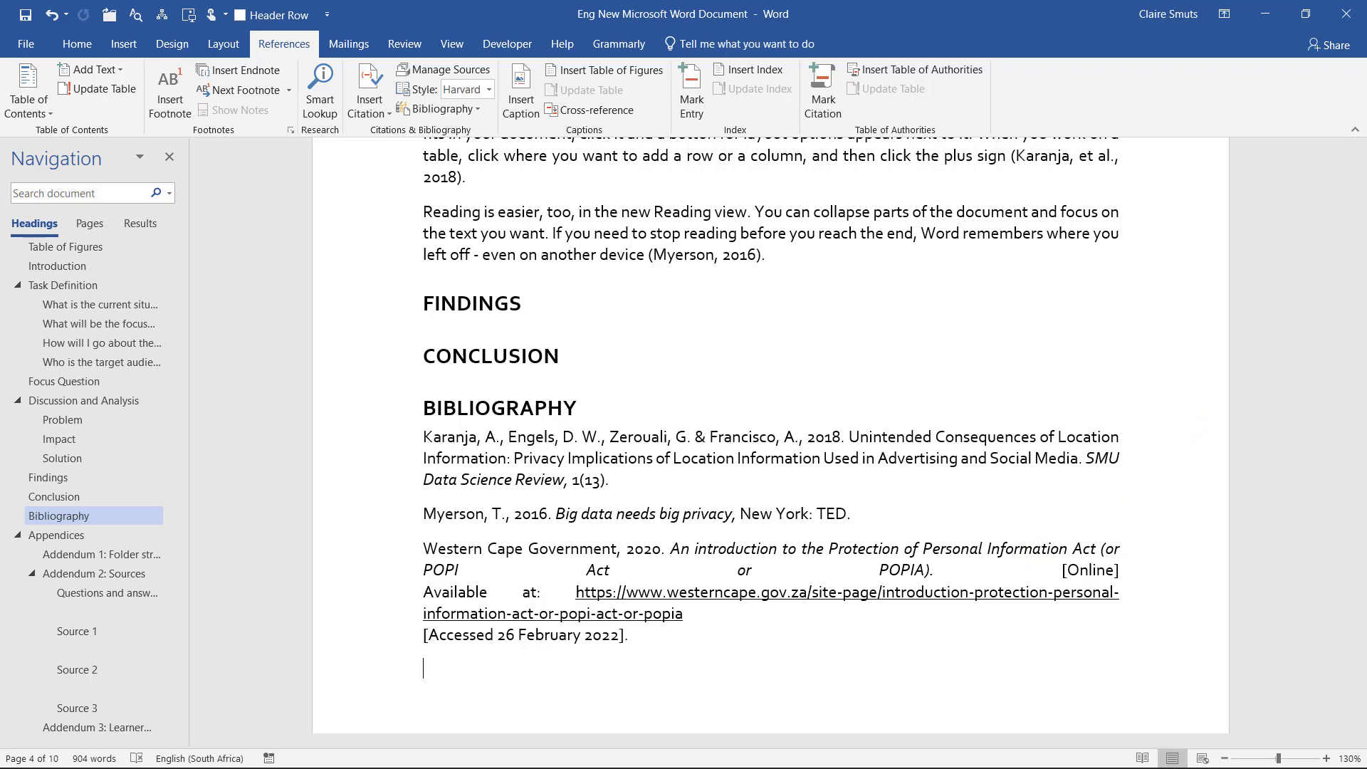
# - In the Excel rubric, tick Phase 1's own-words summaries criterion in row 61
pyautogui.hotkey('alt', 'Tab')
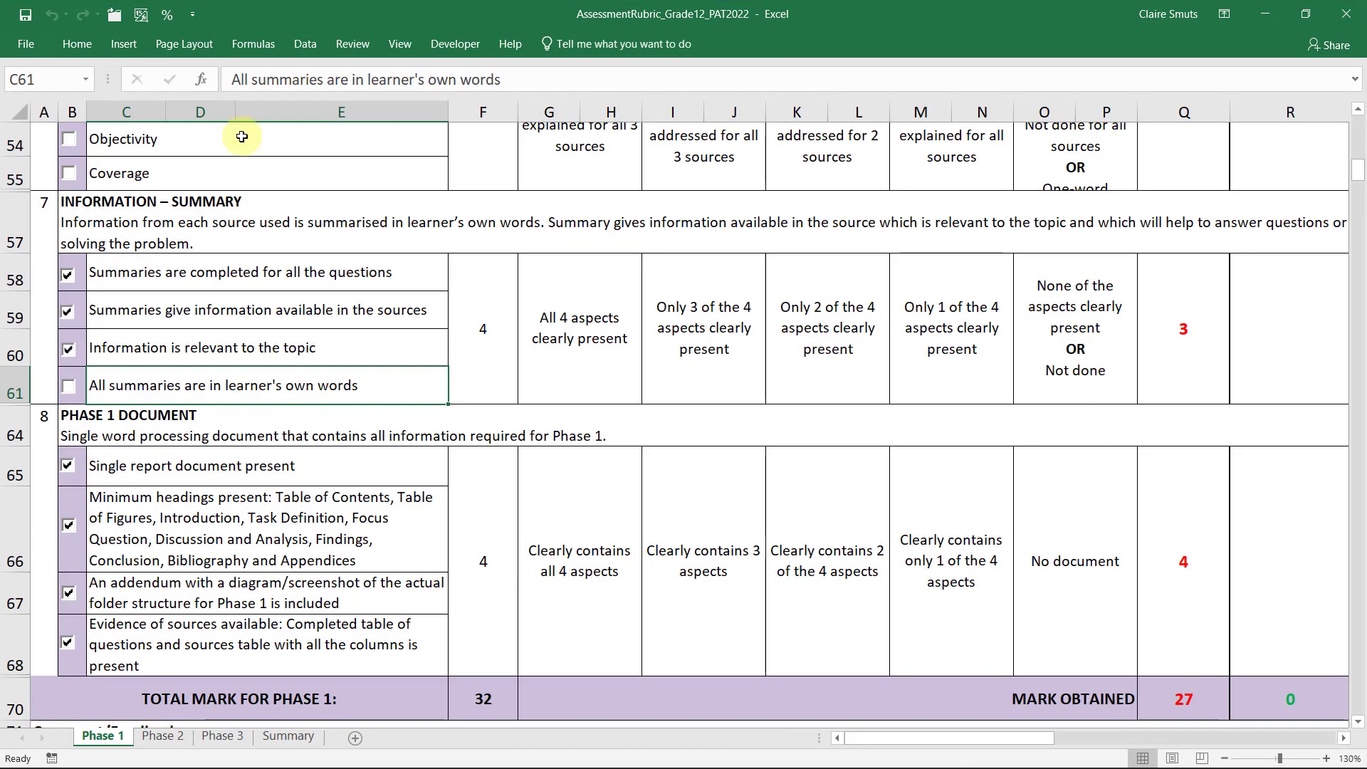
pyautogui.click(182, 317)
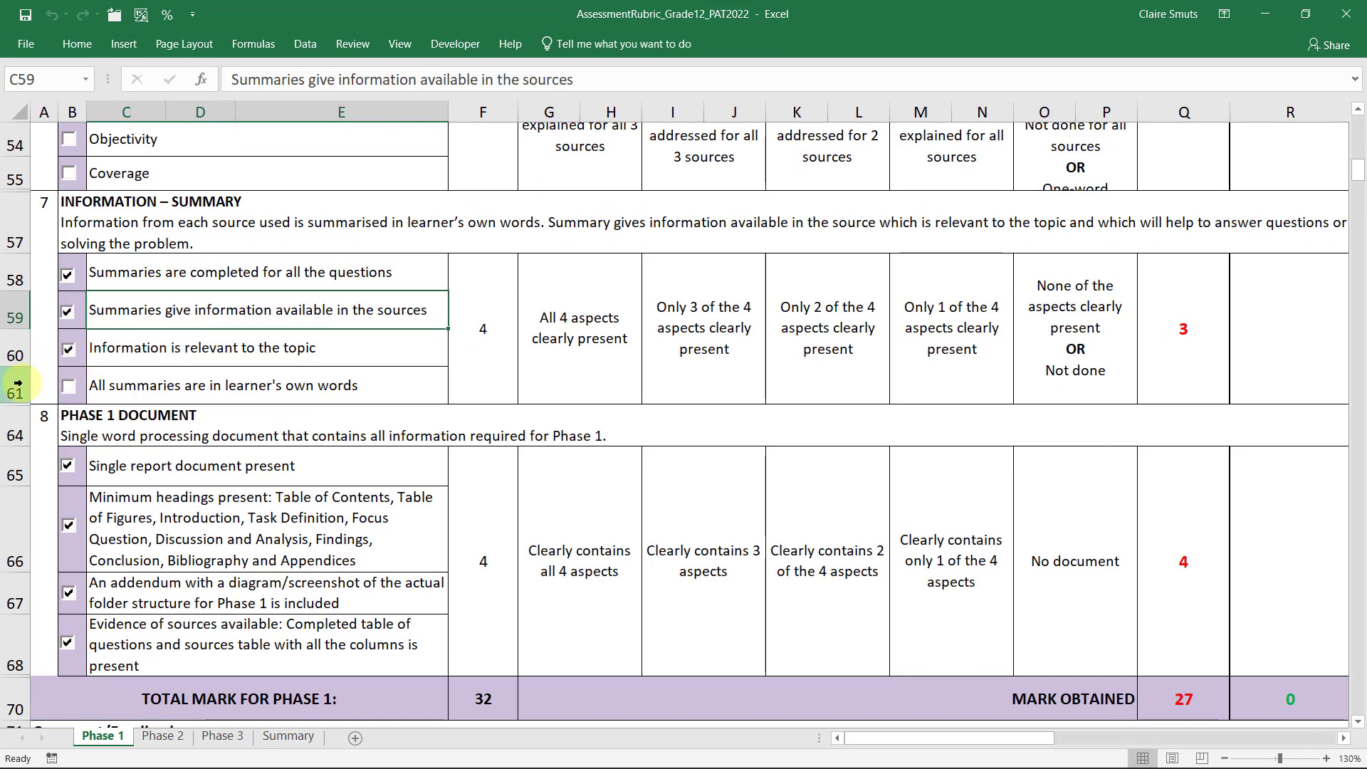
pyautogui.click(69, 387)
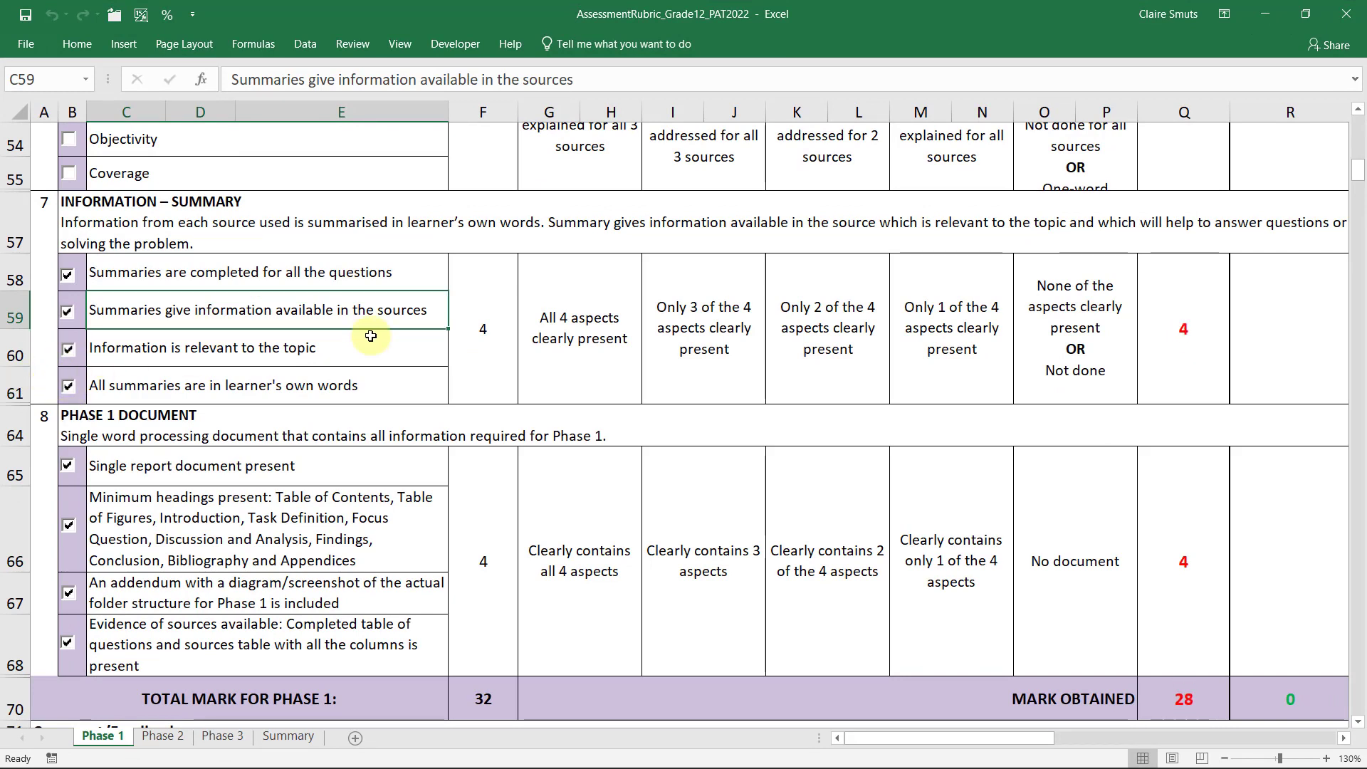
# - On the Phase 3 sheet, tick the citation and automatic-bibliography criteria in rows 42, 44, 45 and 48
pyautogui.click(223, 736)
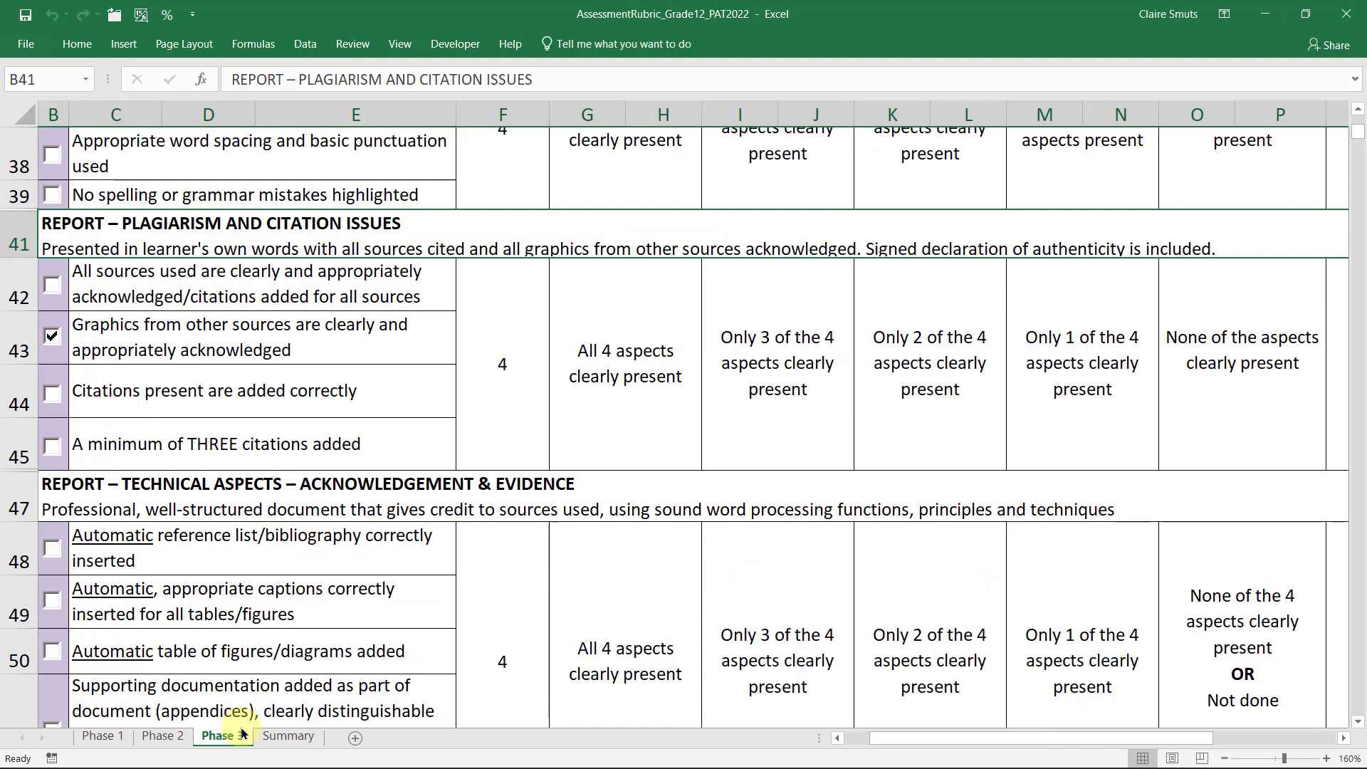
pyautogui.click(116, 282)
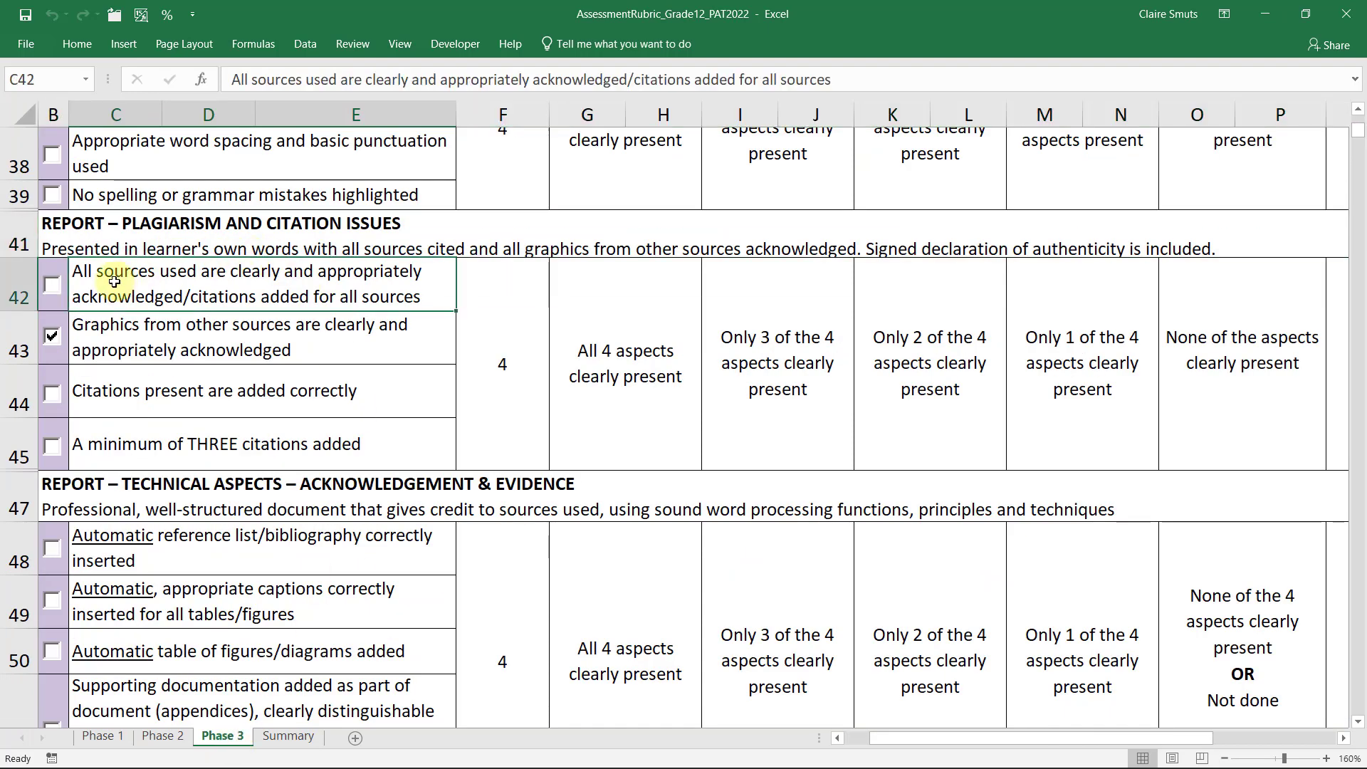
pyautogui.click(50, 284)
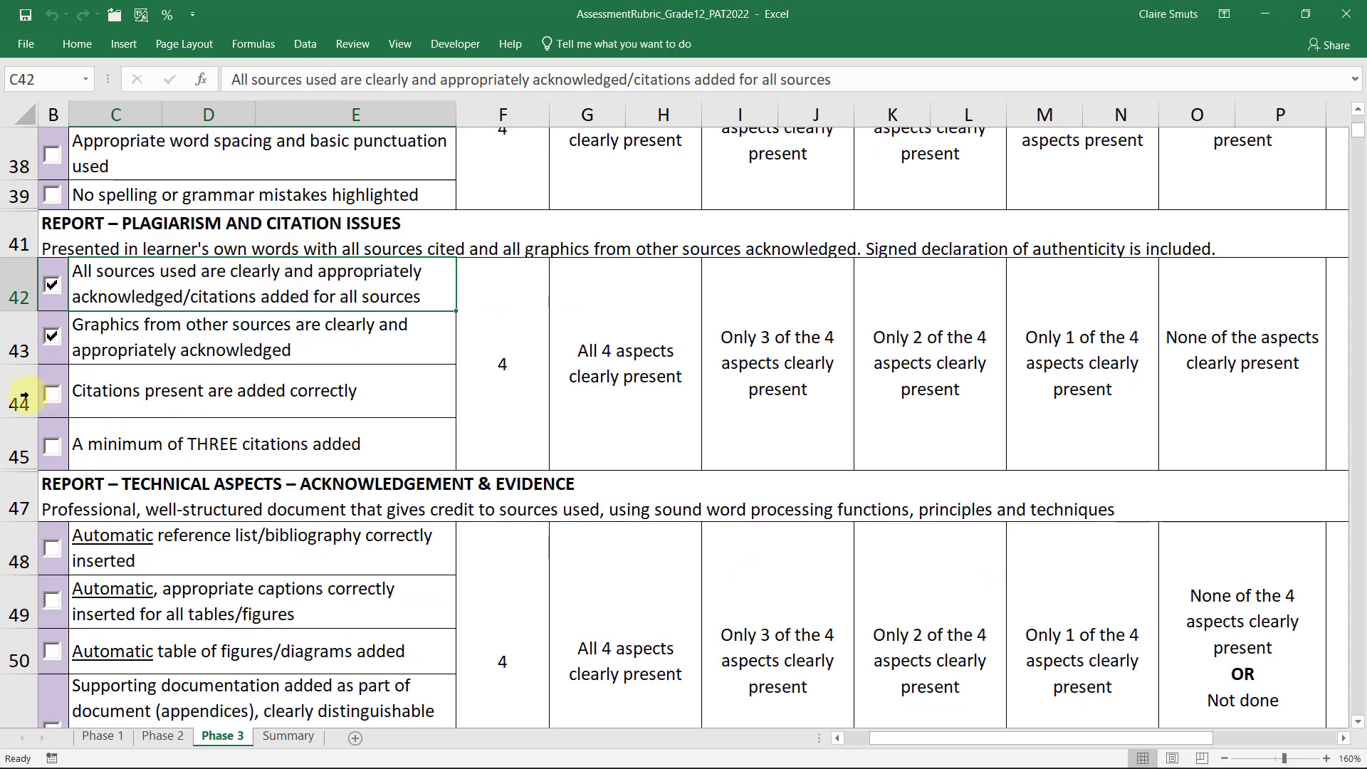
pyautogui.click(52, 396)
pyautogui.click(108, 443)
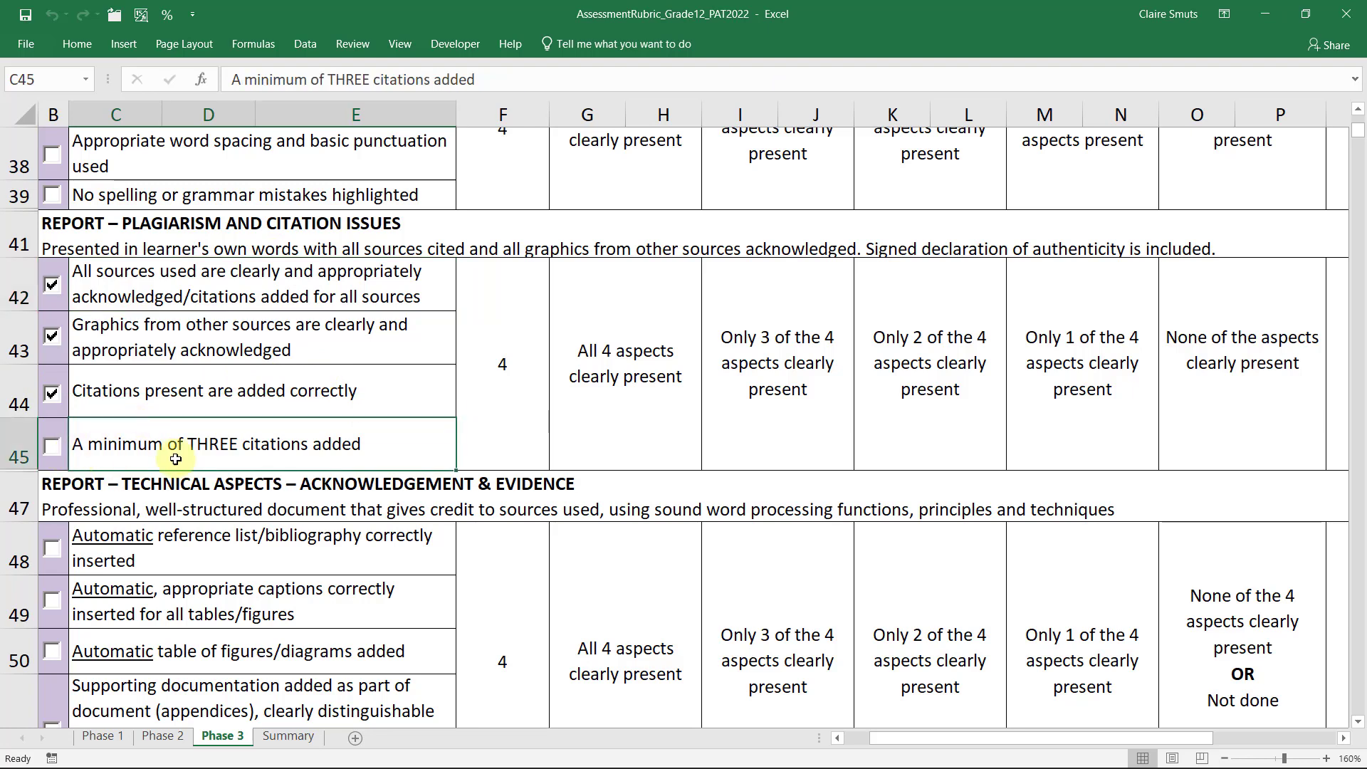
pyautogui.click(55, 446)
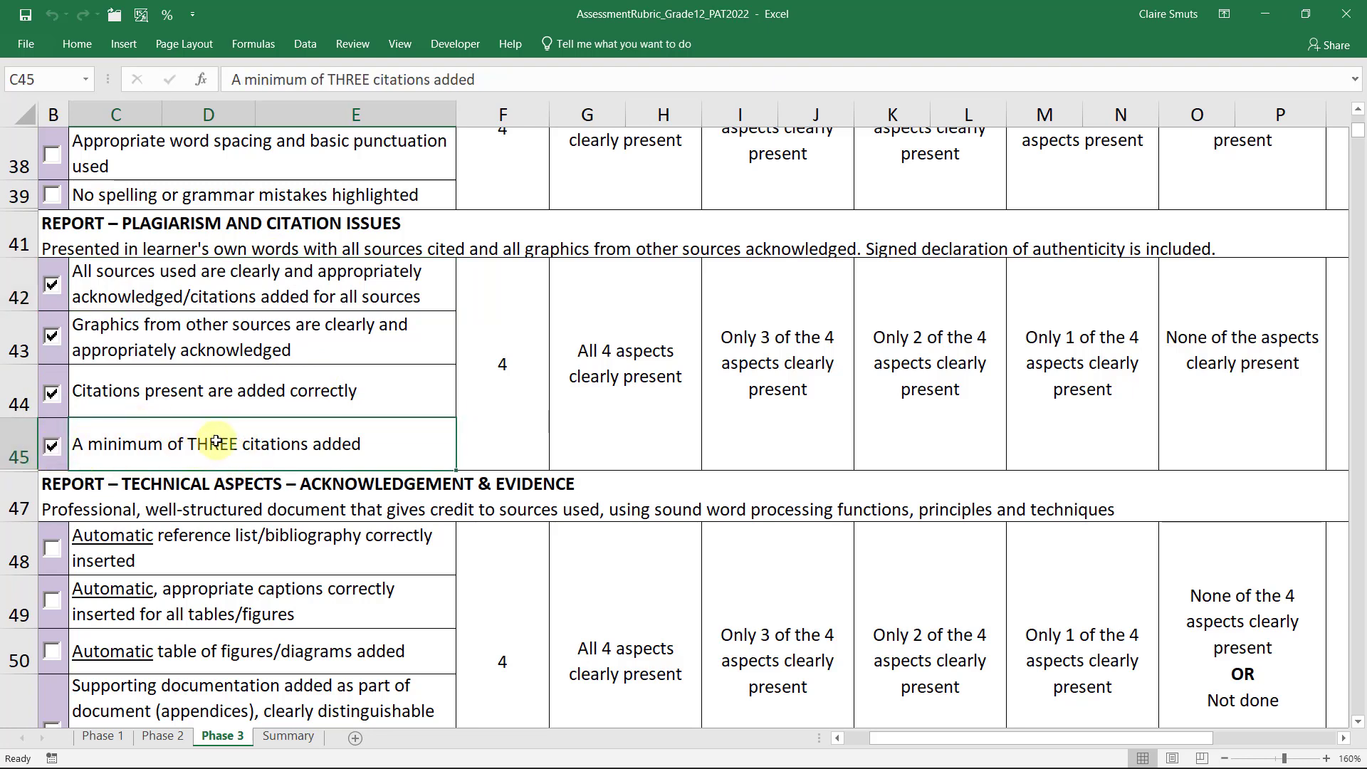
pyautogui.click(49, 555)
pyautogui.click(237, 539)
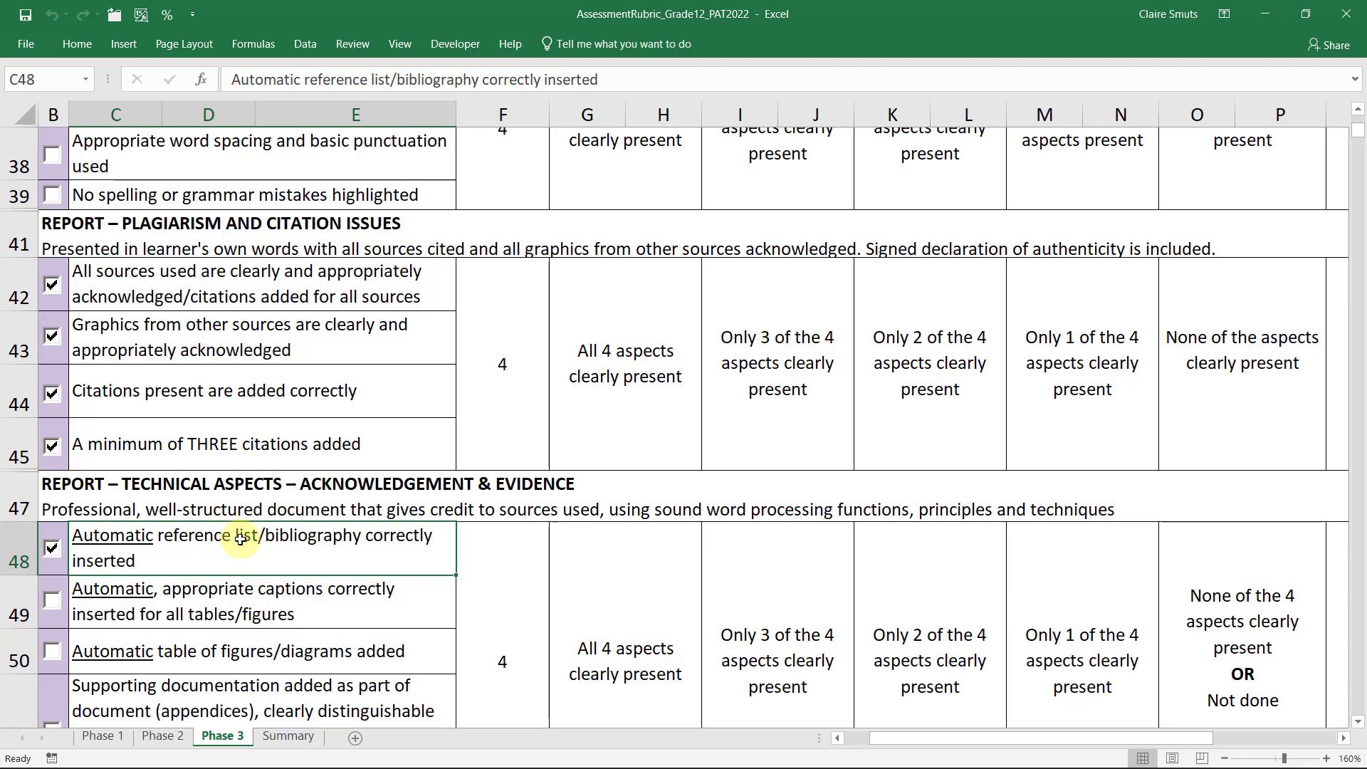
# - Look over Phase 3's general presentation rows 35–39, then return to Phase 1 showing 28 marks
pyautogui.scroll(2, 240, 539)
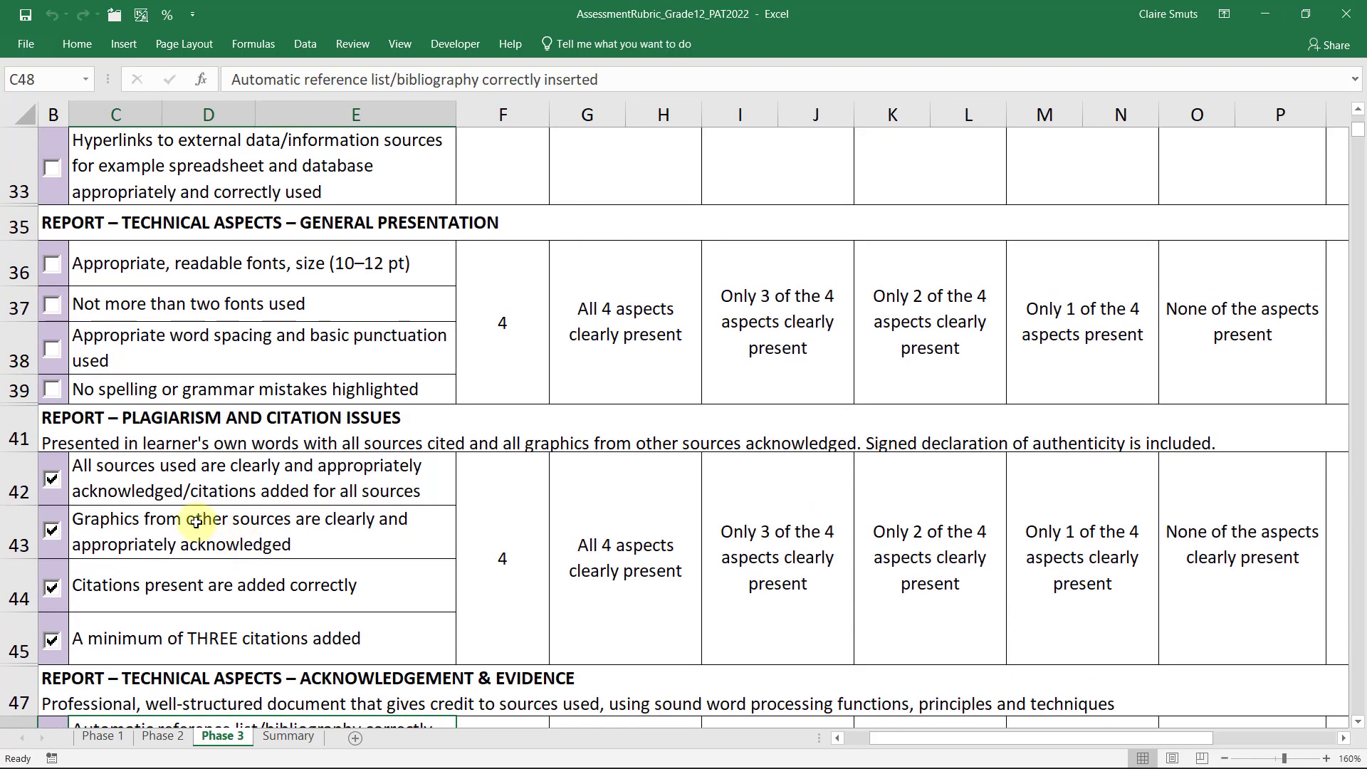
pyautogui.click(181, 230)
pyautogui.moveTo(181, 230); pyautogui.dragTo(191, 373)
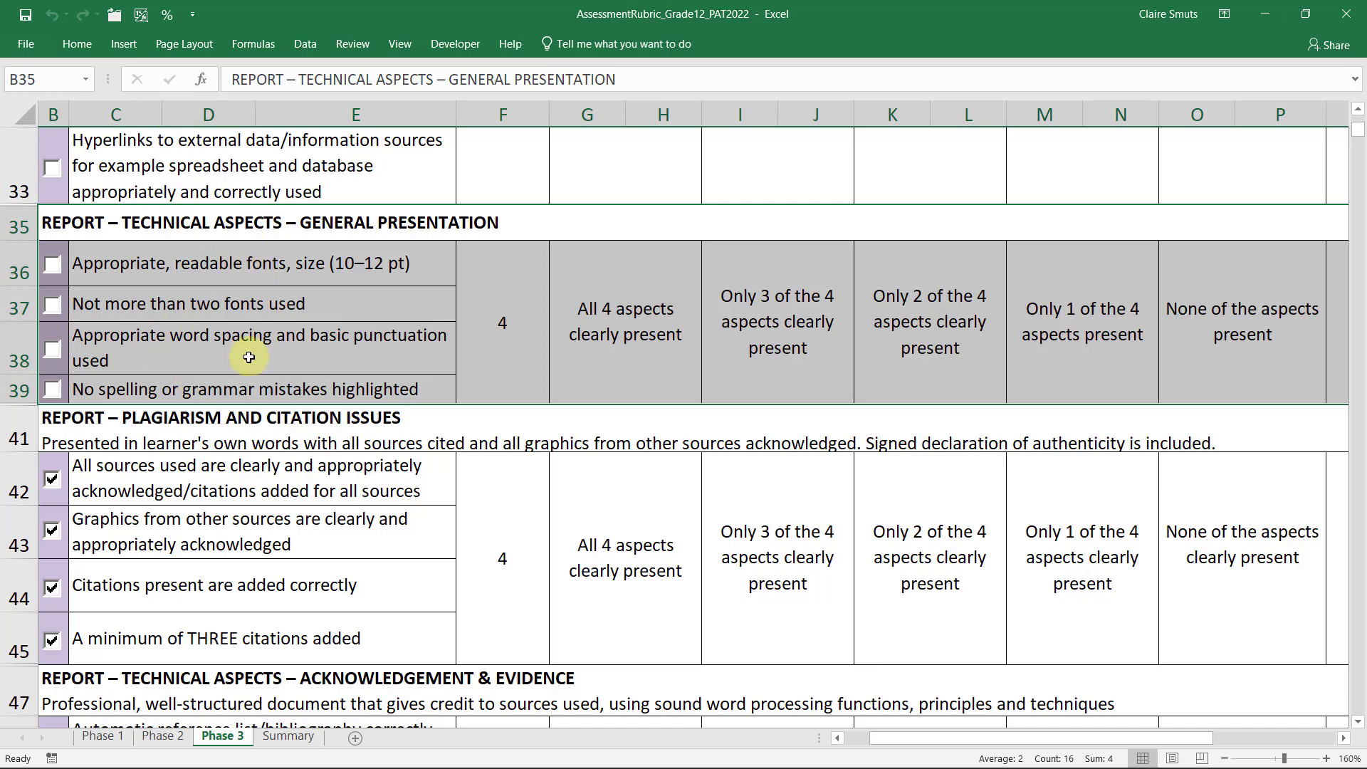
pyautogui.click(293, 487)
pyautogui.scroll(-2, 153, 533)
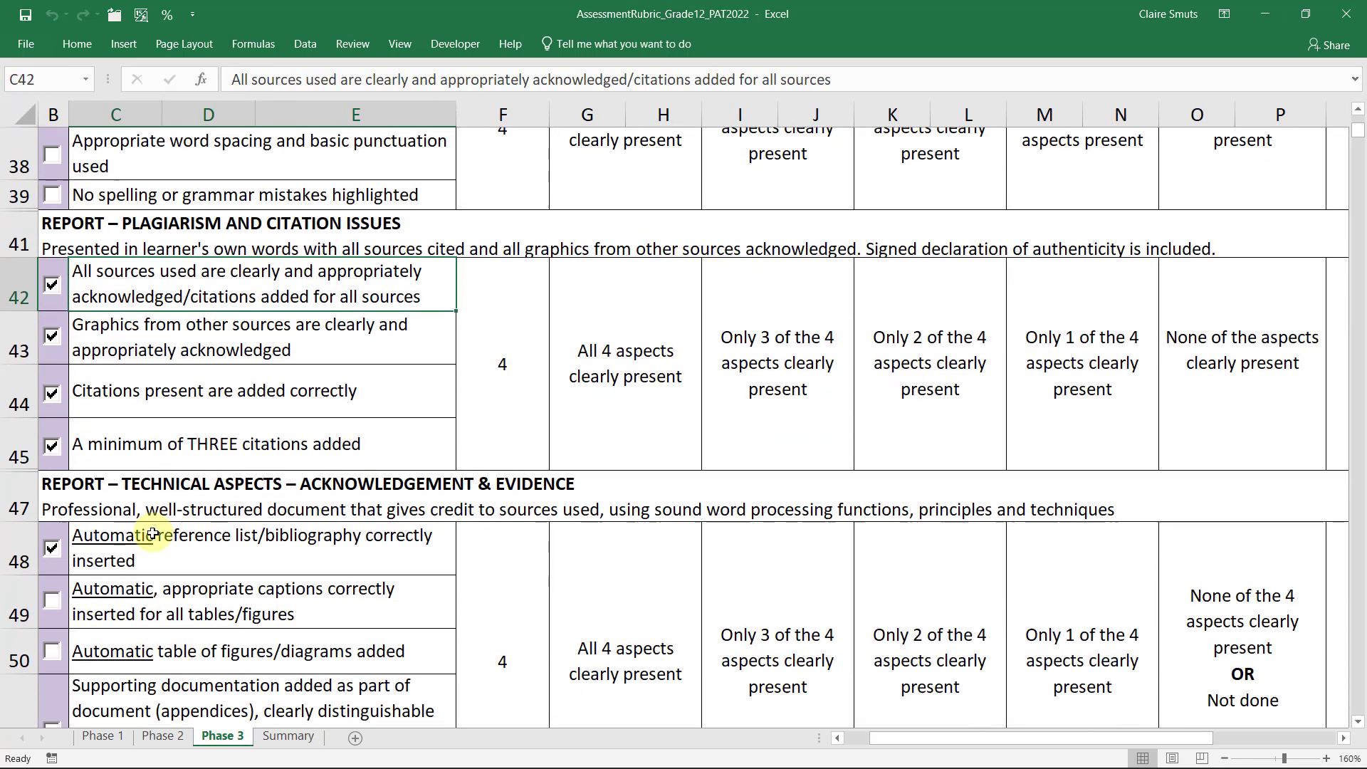
pyautogui.click(101, 736)
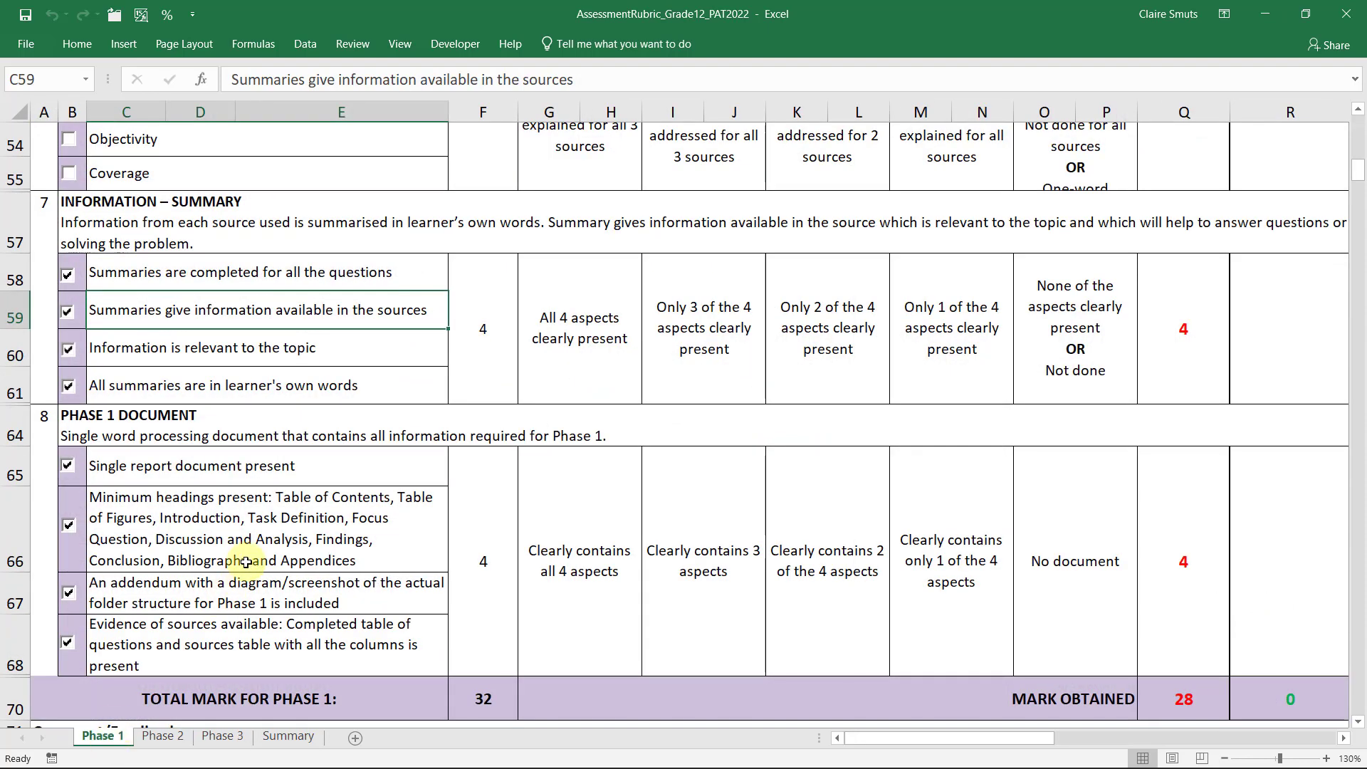